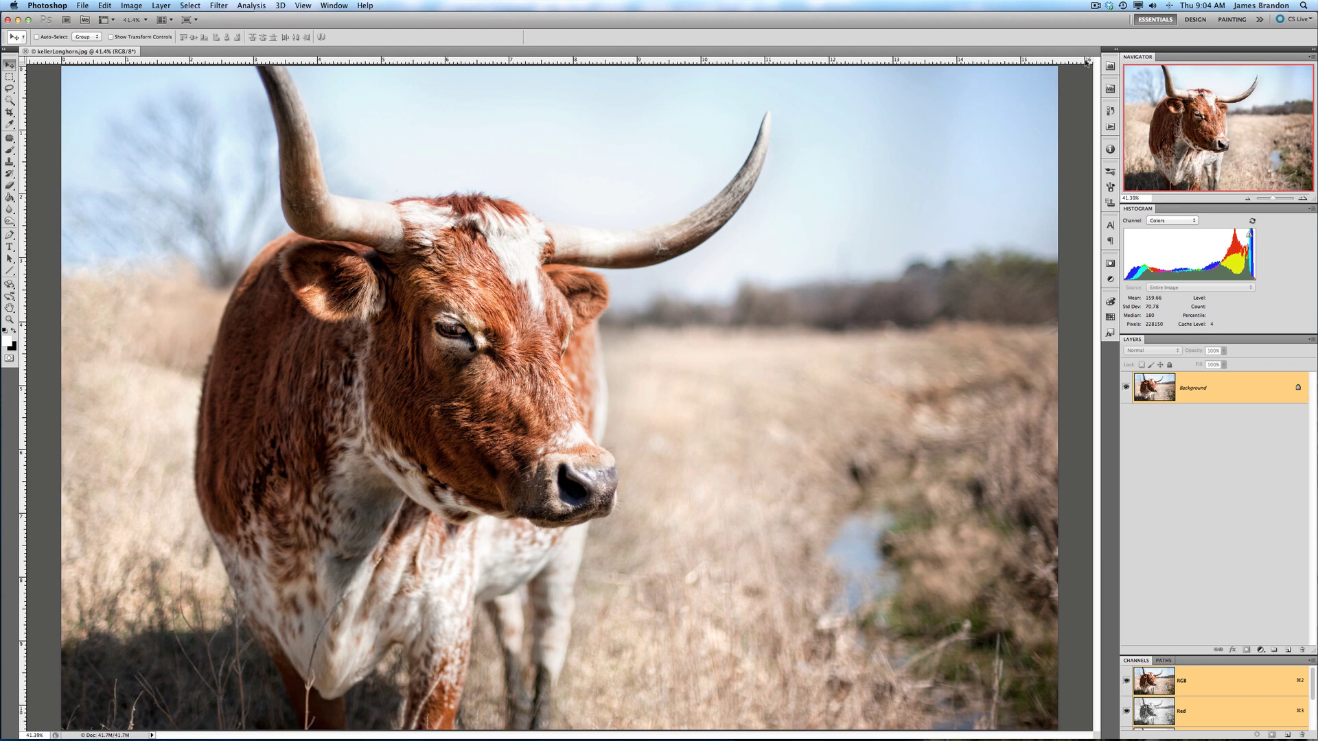
Step: Open the longhorn photo in Perfect Resize 7 and set the document width to 155 inches
click(1110, 65)
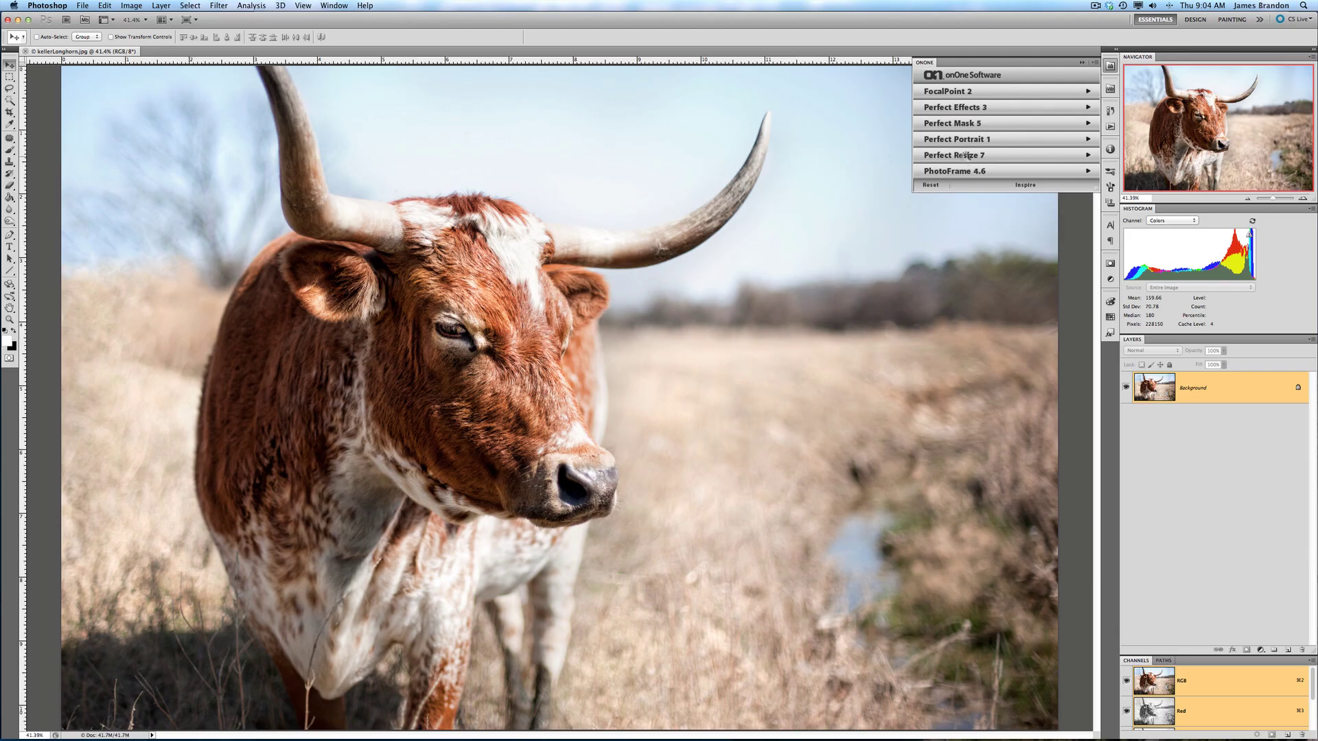
click(965, 156)
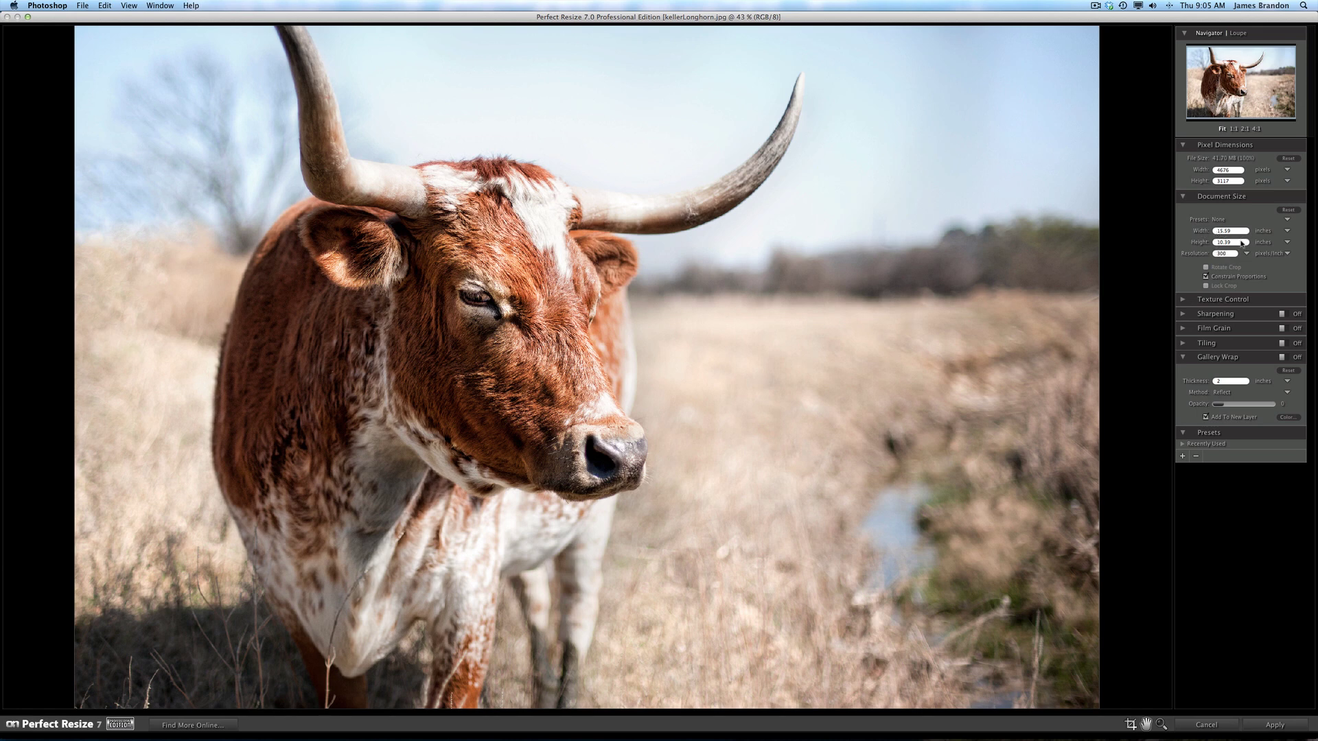
double_click(1222, 232)
text(155)
Step: Review the Texture Control settings and the image types it offers
click(1182, 300)
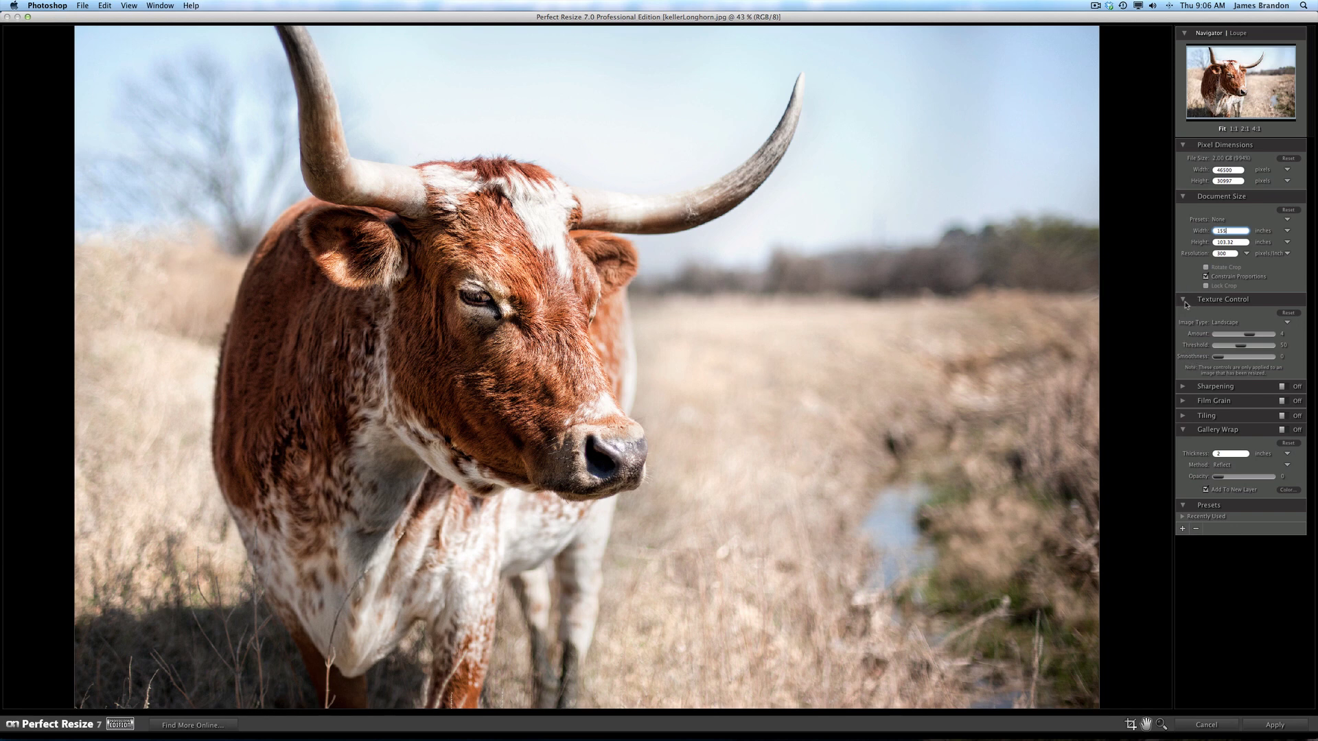
click(1287, 322)
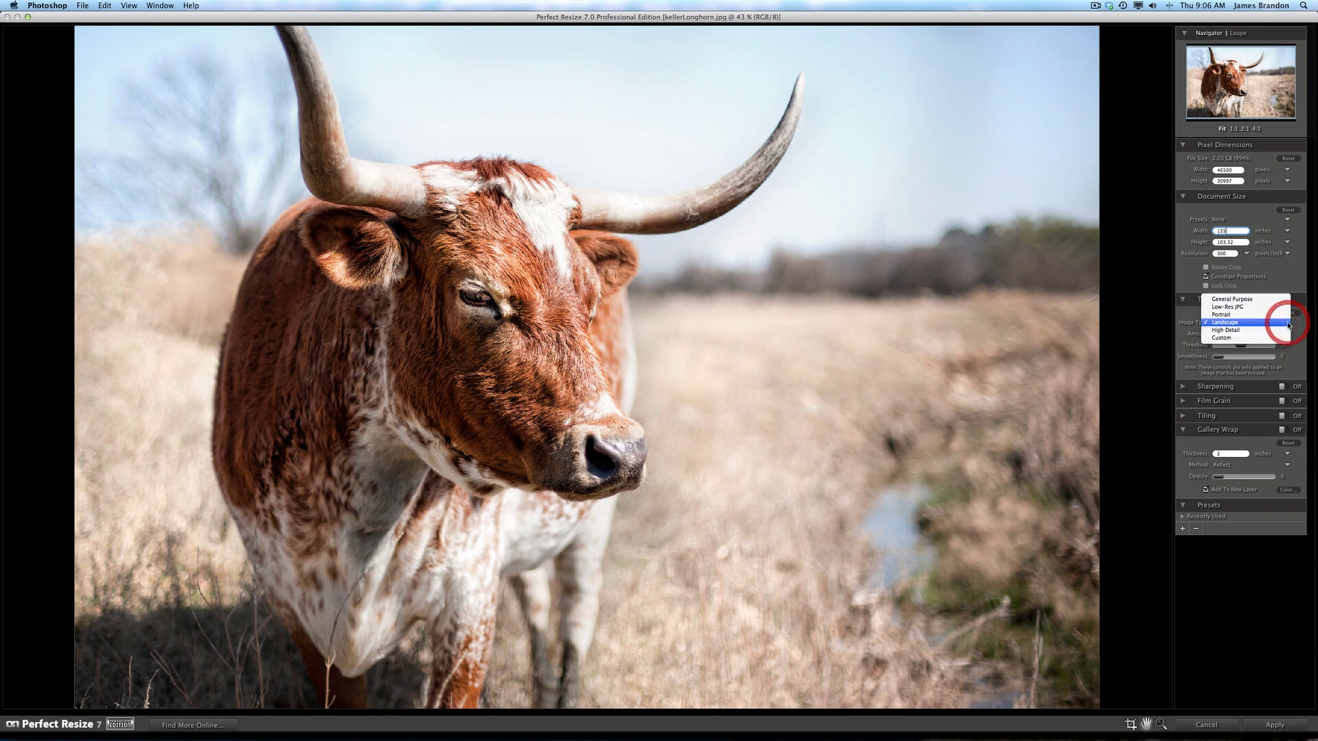
click(1199, 310)
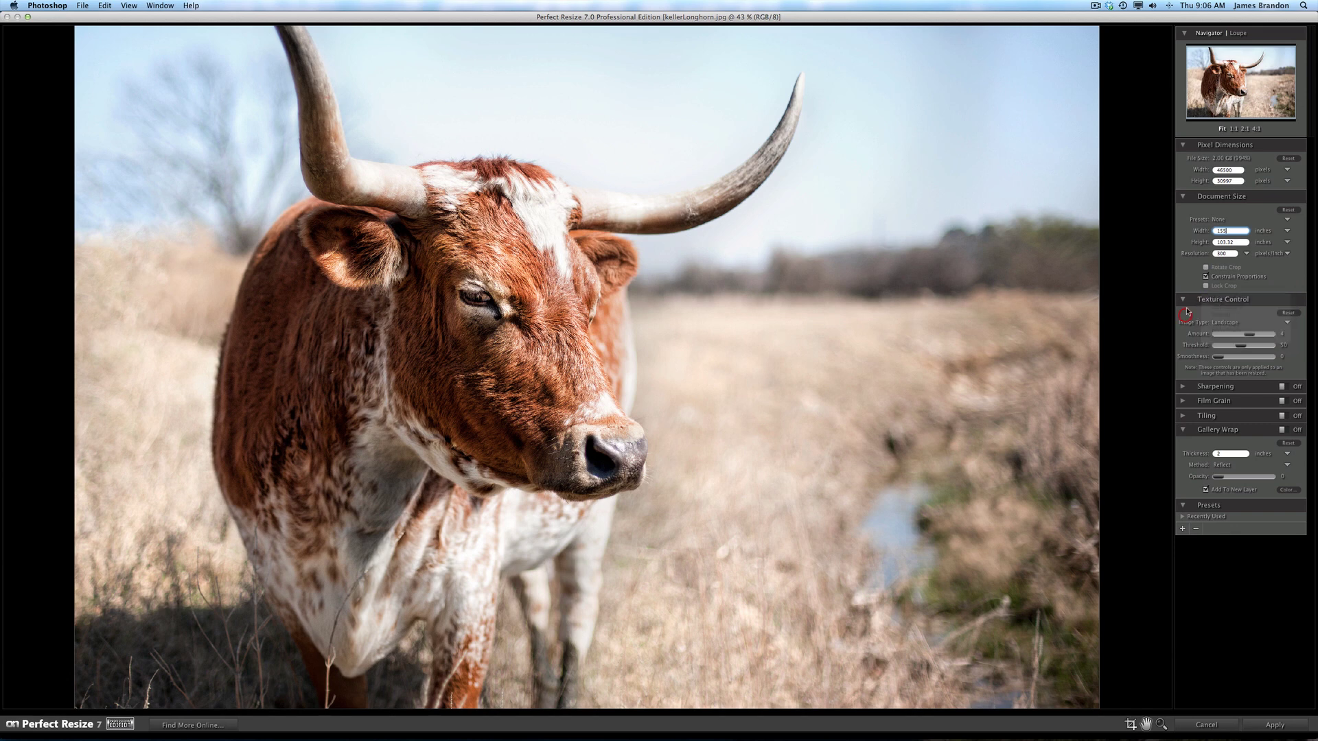
click(1183, 300)
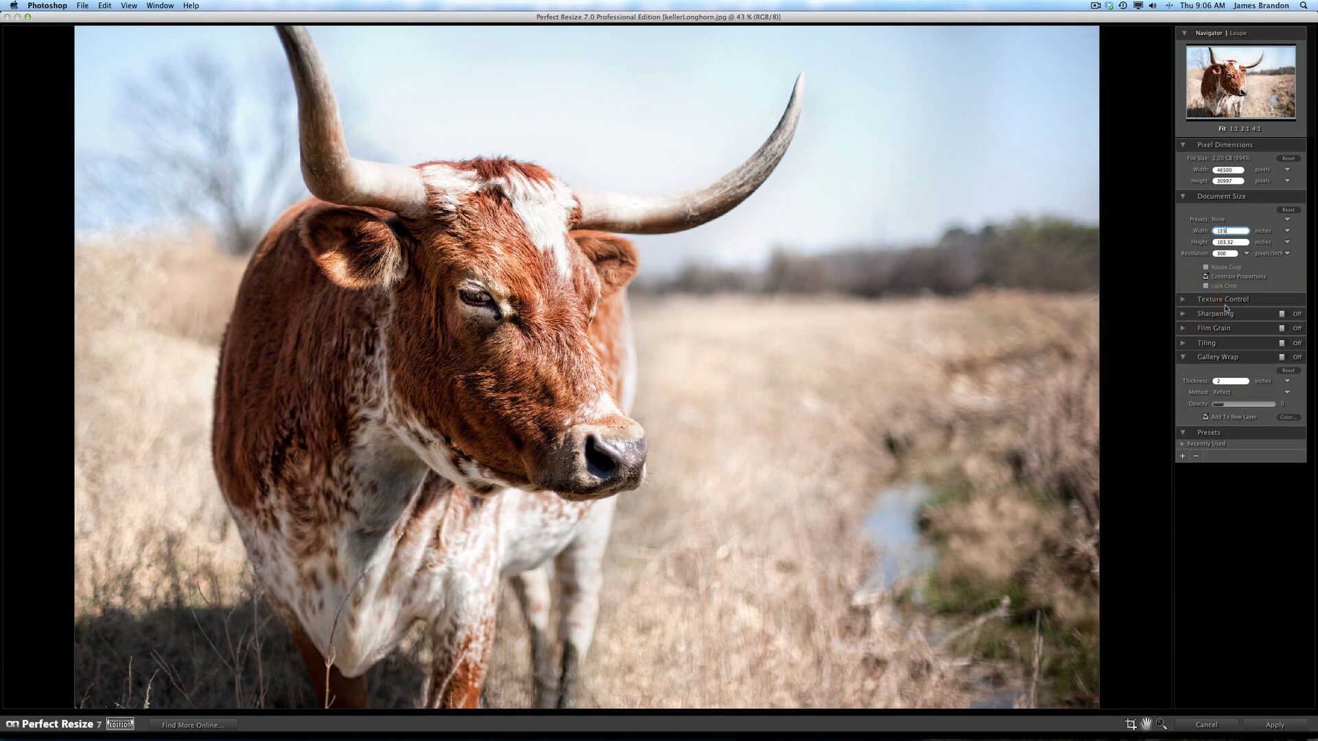
Step: Review the Sharpening, Film Grain and Tiling settings one after another
click(1181, 316)
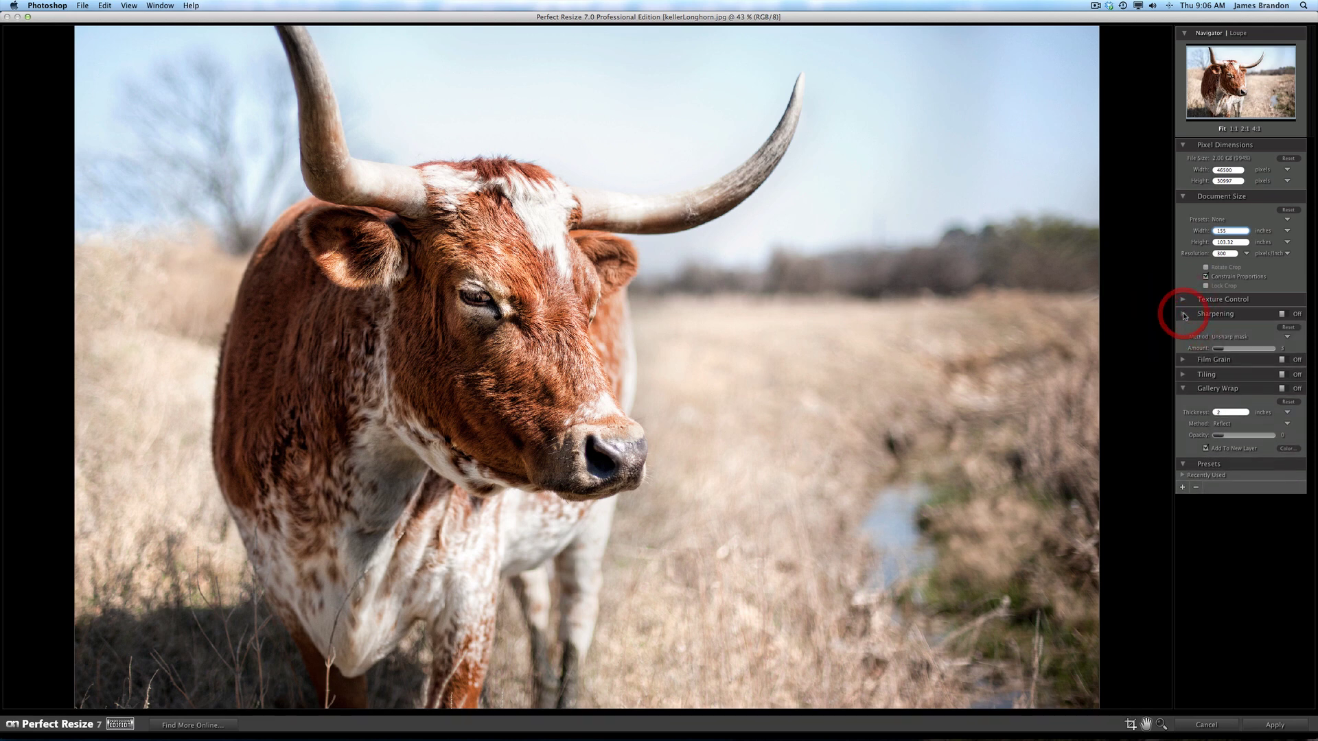
click(1183, 316)
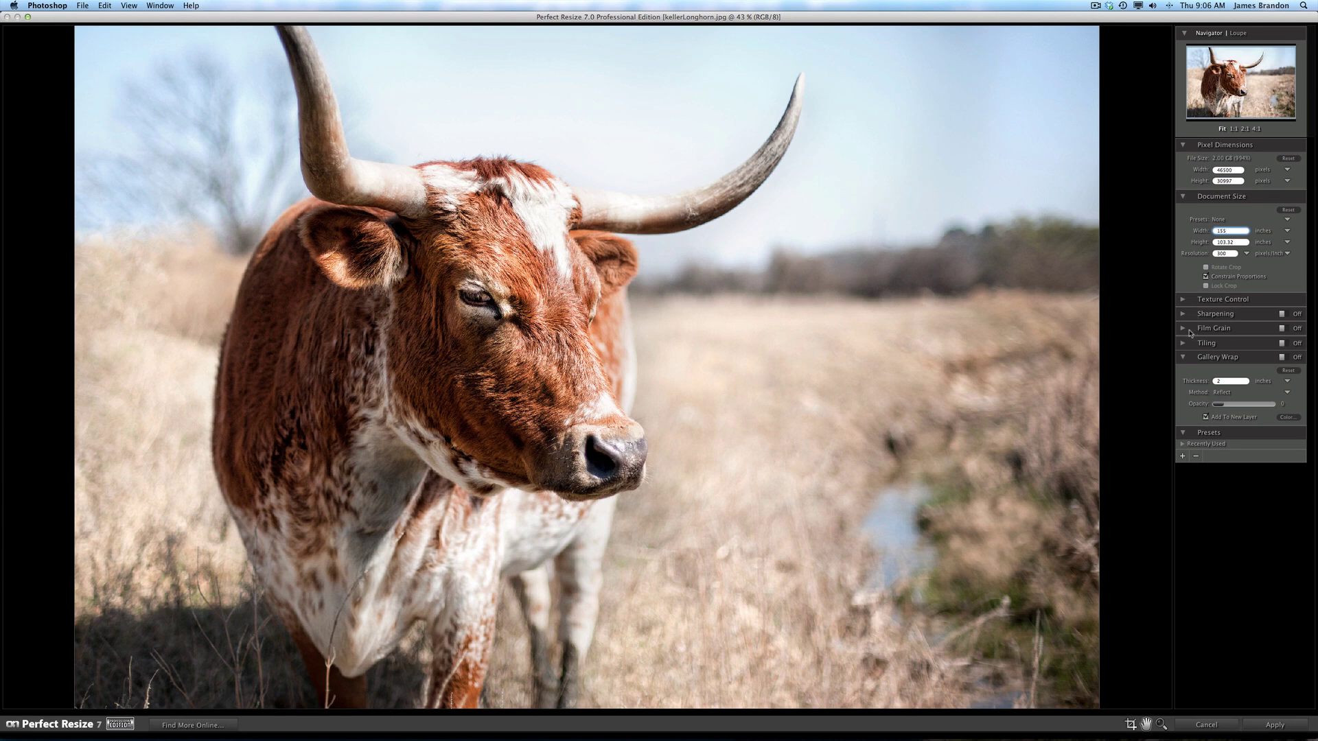
click(1184, 331)
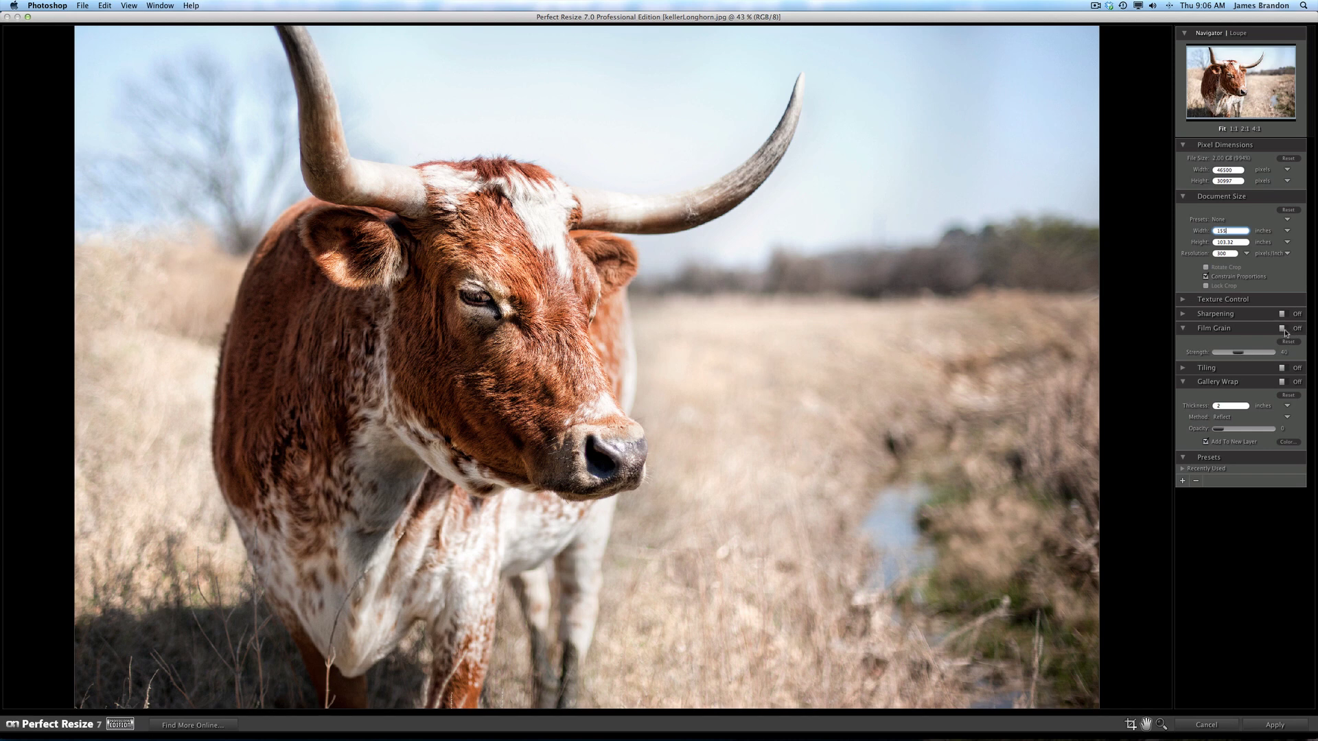
click(1183, 328)
click(1184, 346)
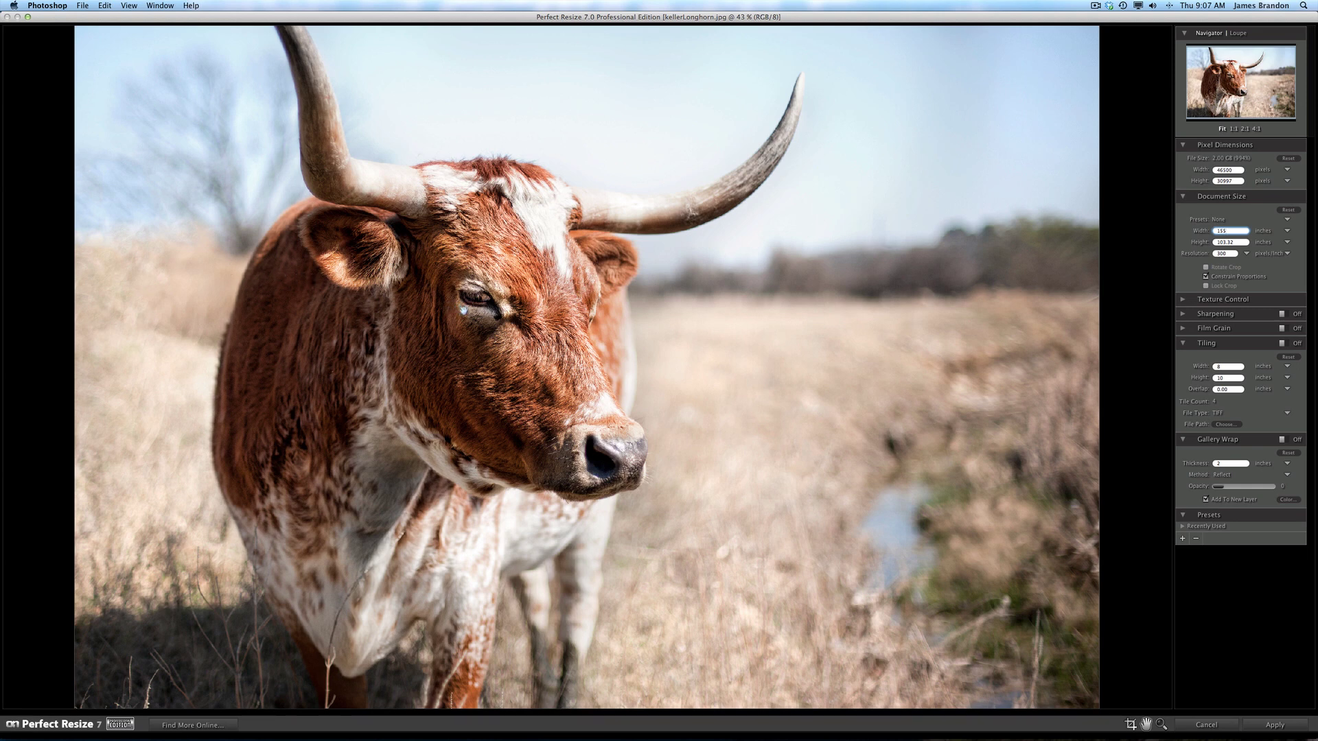
click(1184, 344)
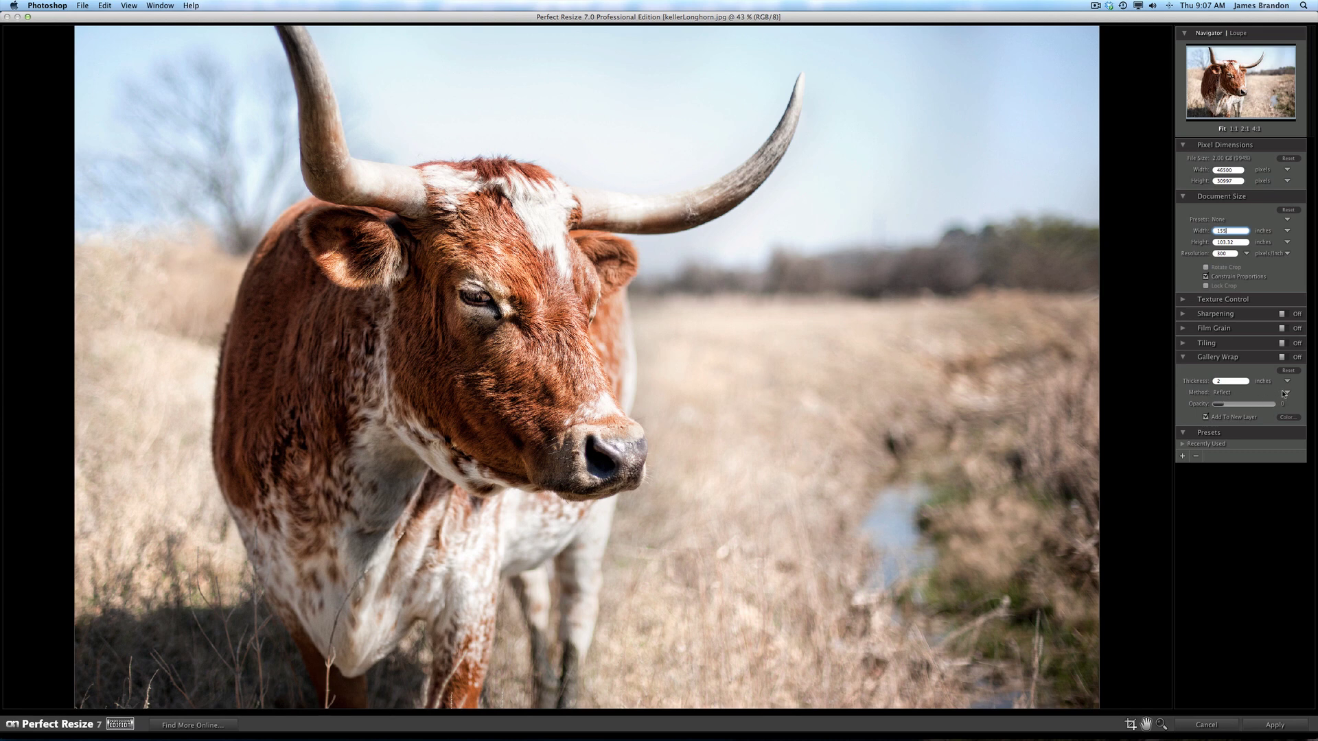
Step: Review the Gallery Wrap methods, turn Gallery Wrap on and set its method to Stretch
click(1284, 393)
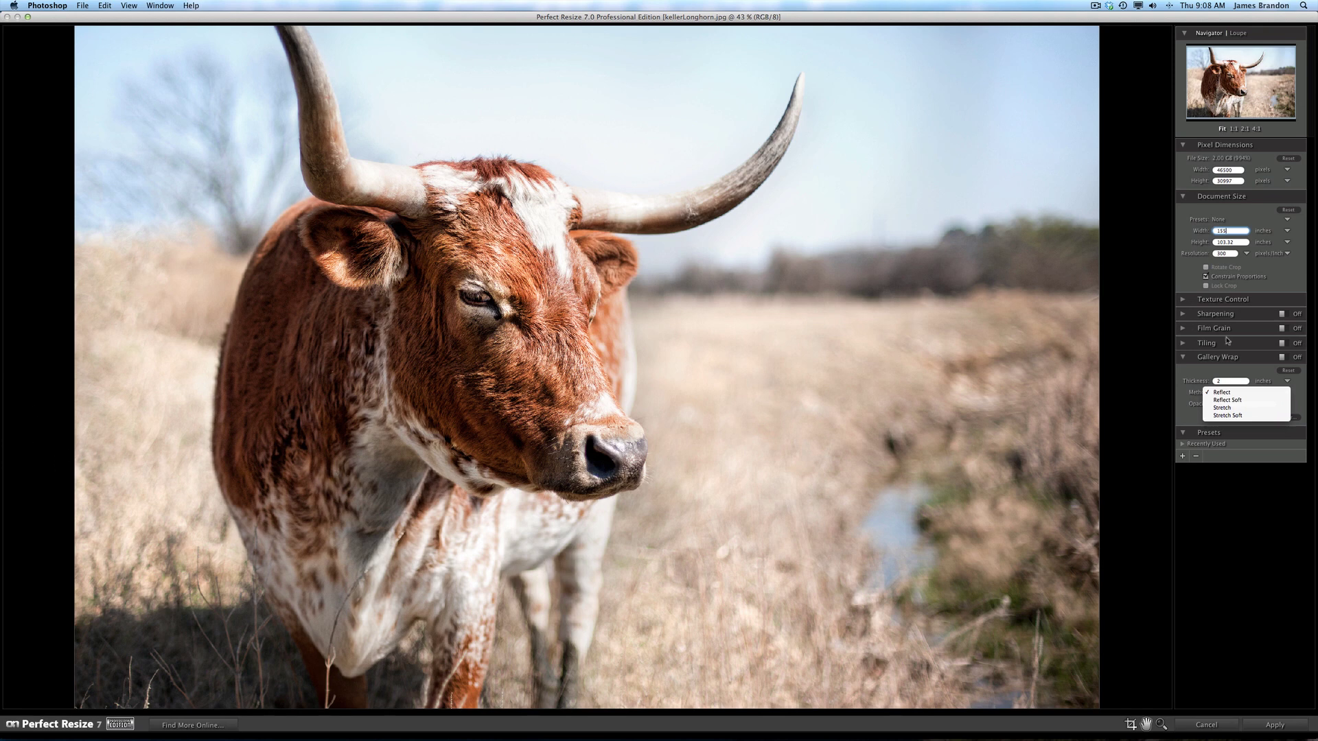
click(1225, 371)
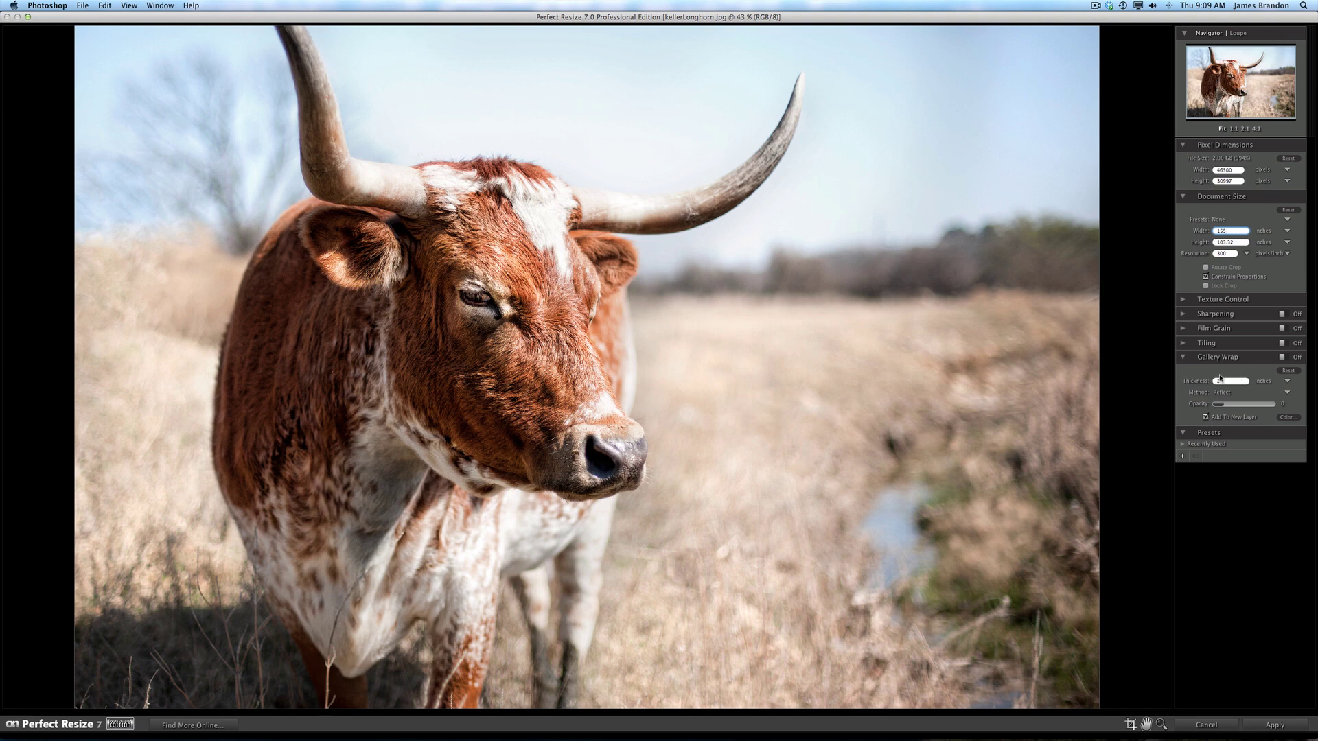
click(1282, 357)
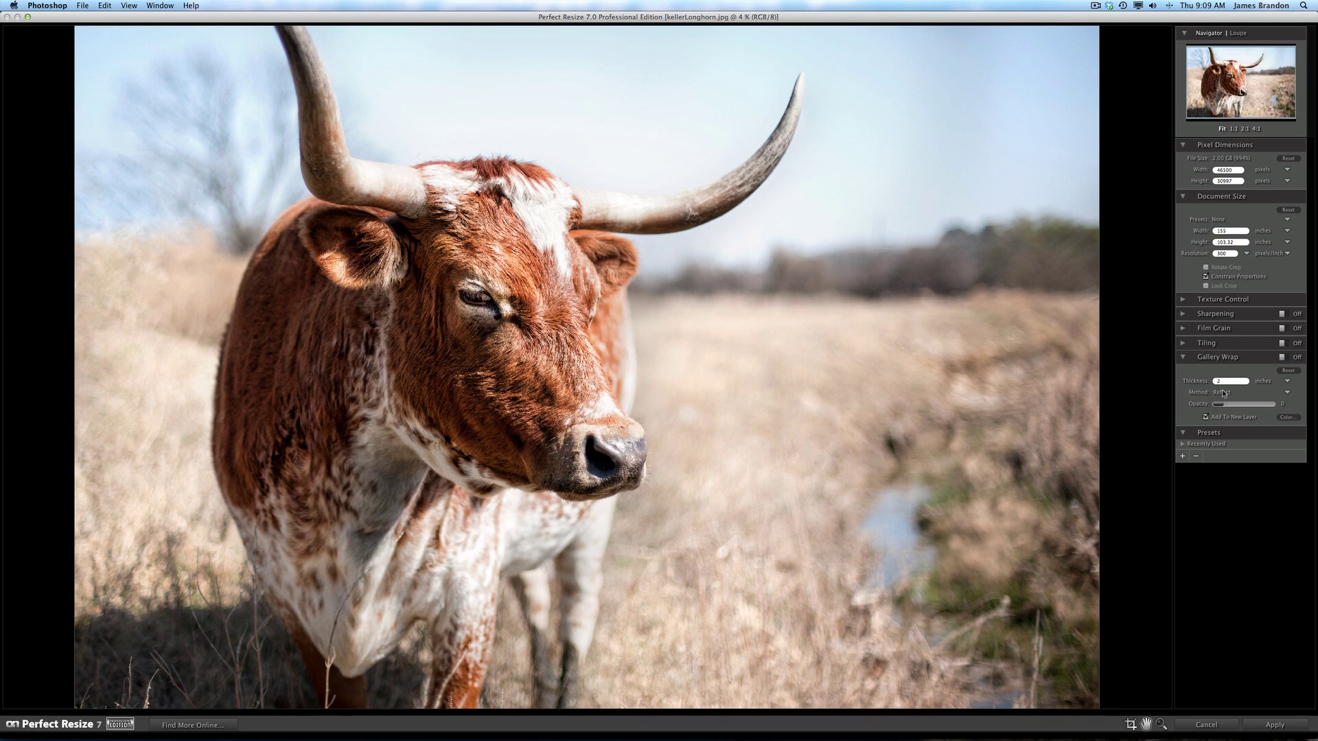
click(1283, 394)
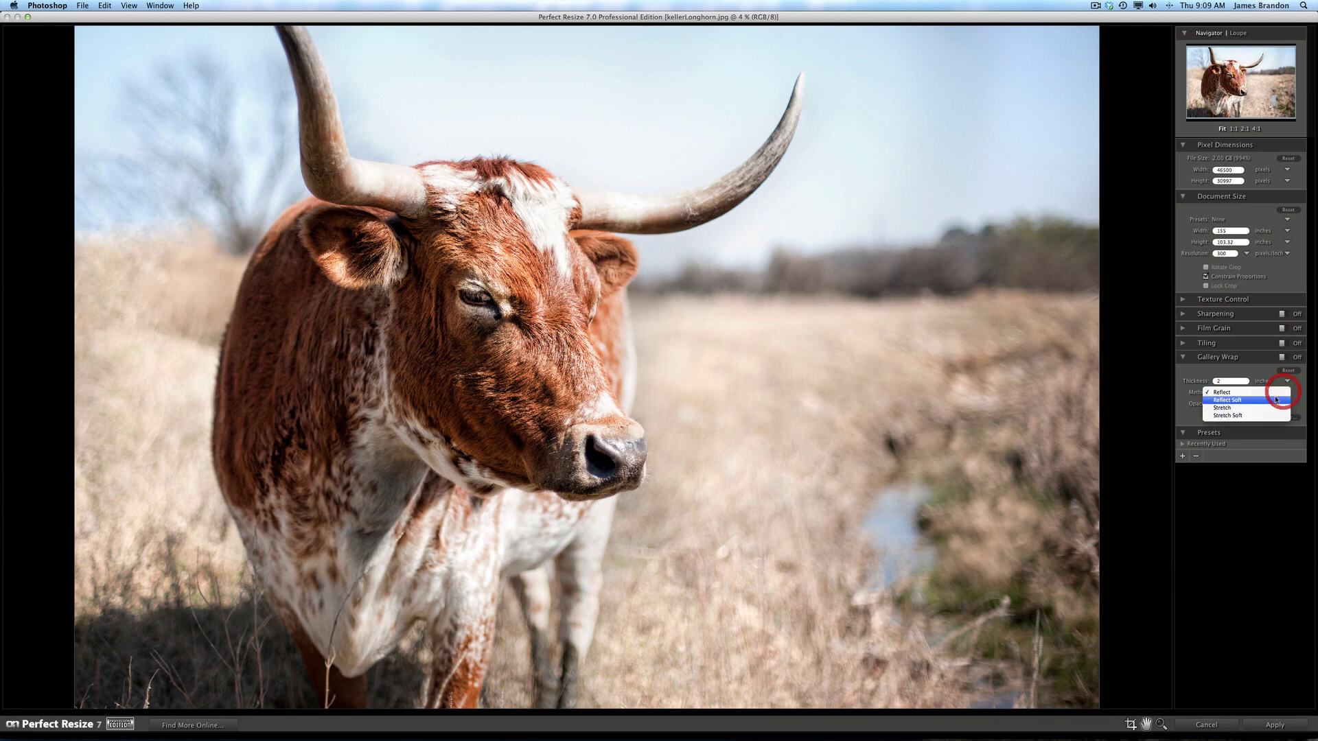
click(1235, 401)
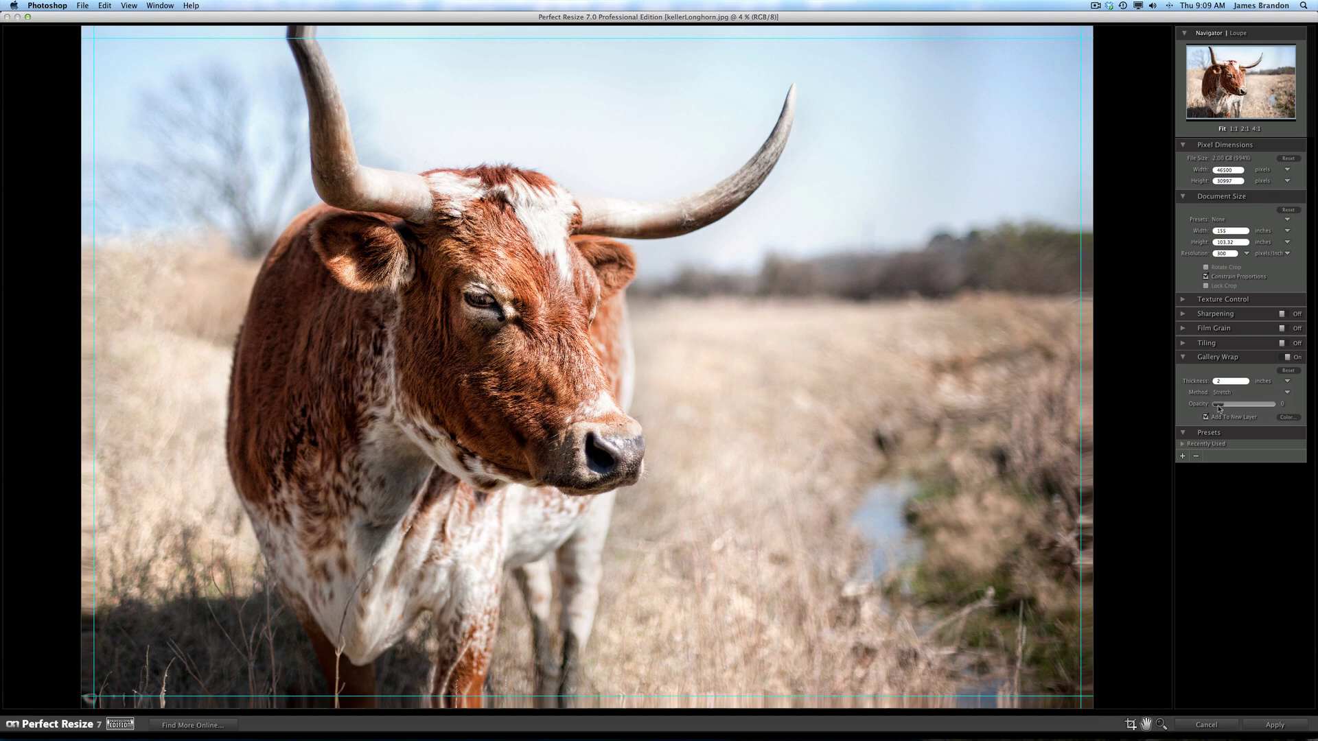
Step: Look at the Gallery Wrap colour choices and raise the wrap opacity to 100
click(1287, 417)
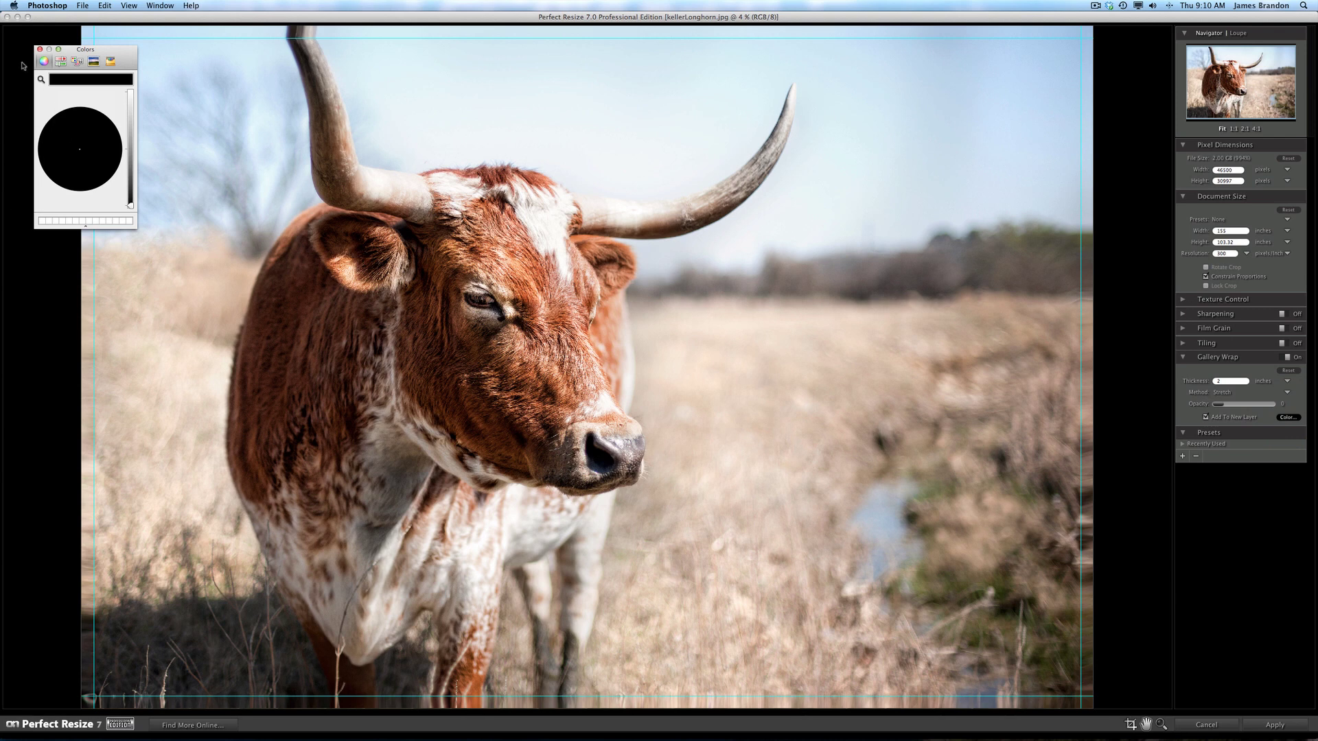
click(40, 50)
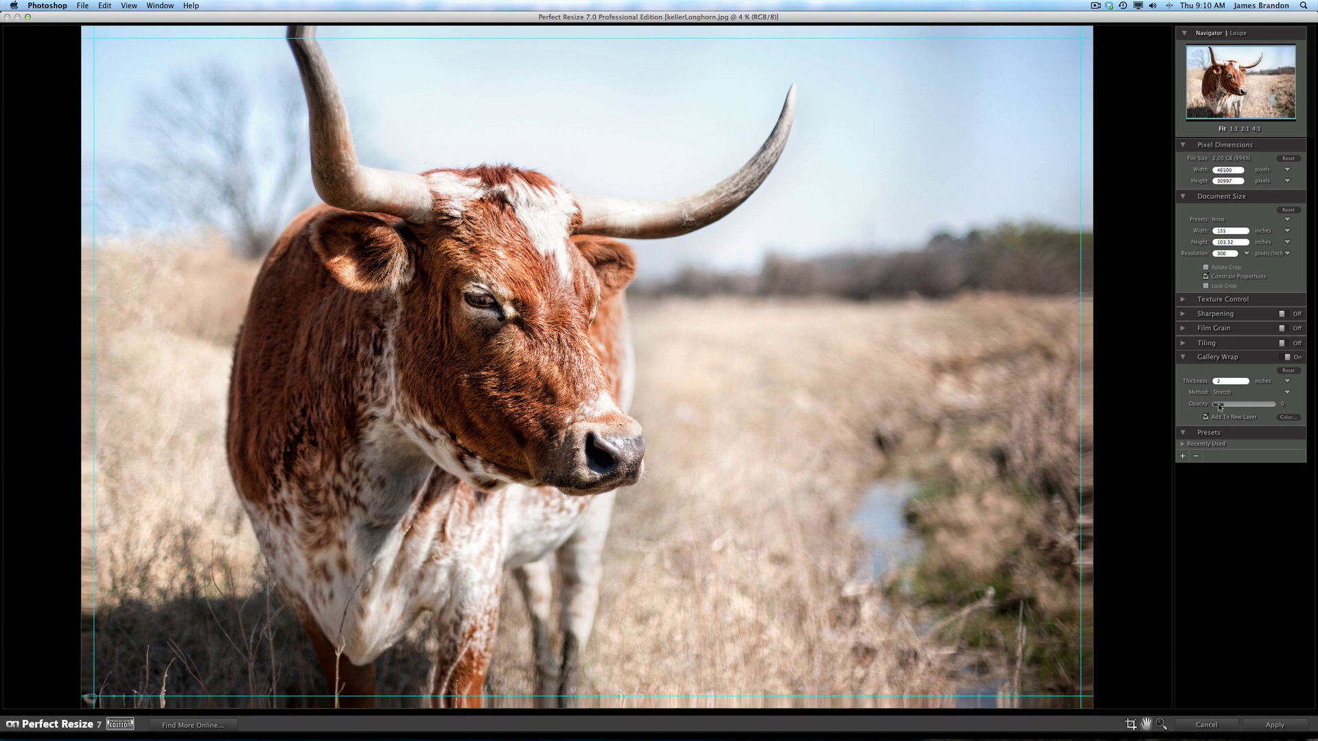
drag(1218, 406, 1271, 405)
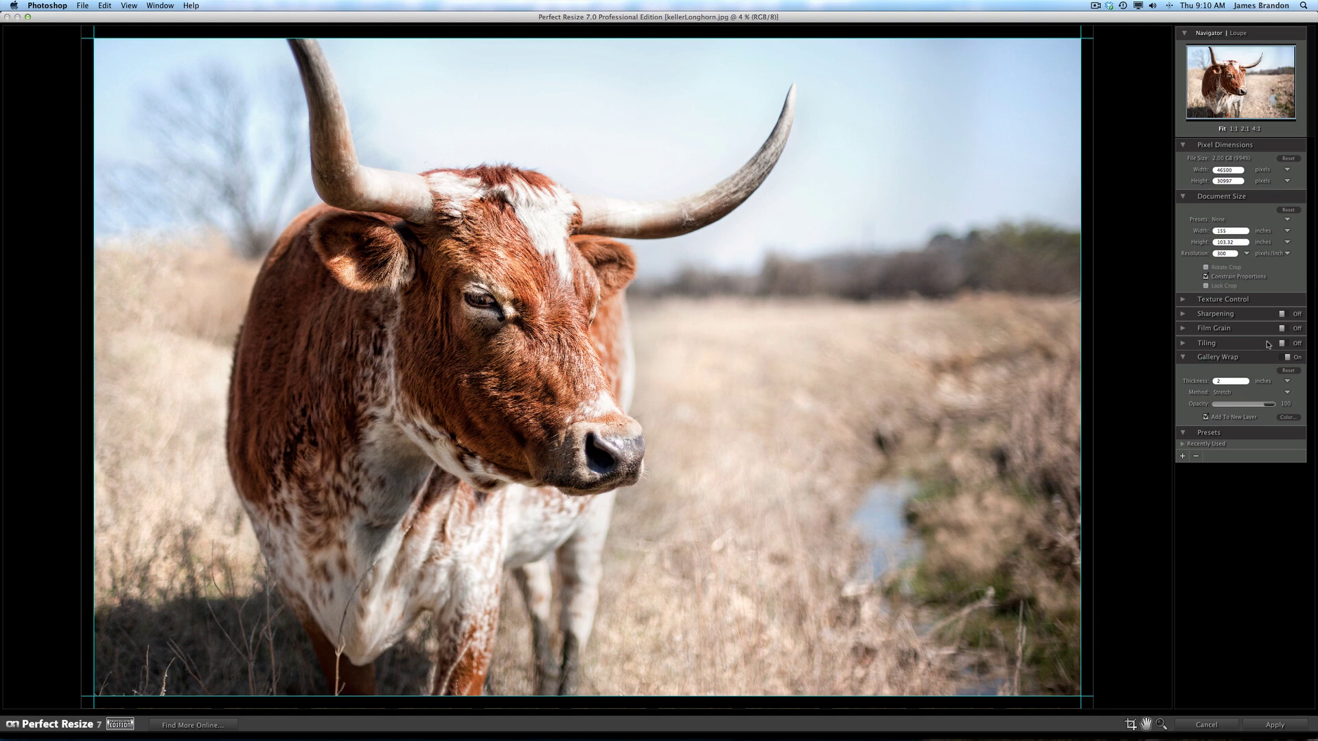
Step: Turn off Gallery Wrap and apply the resize to the photo
click(1286, 357)
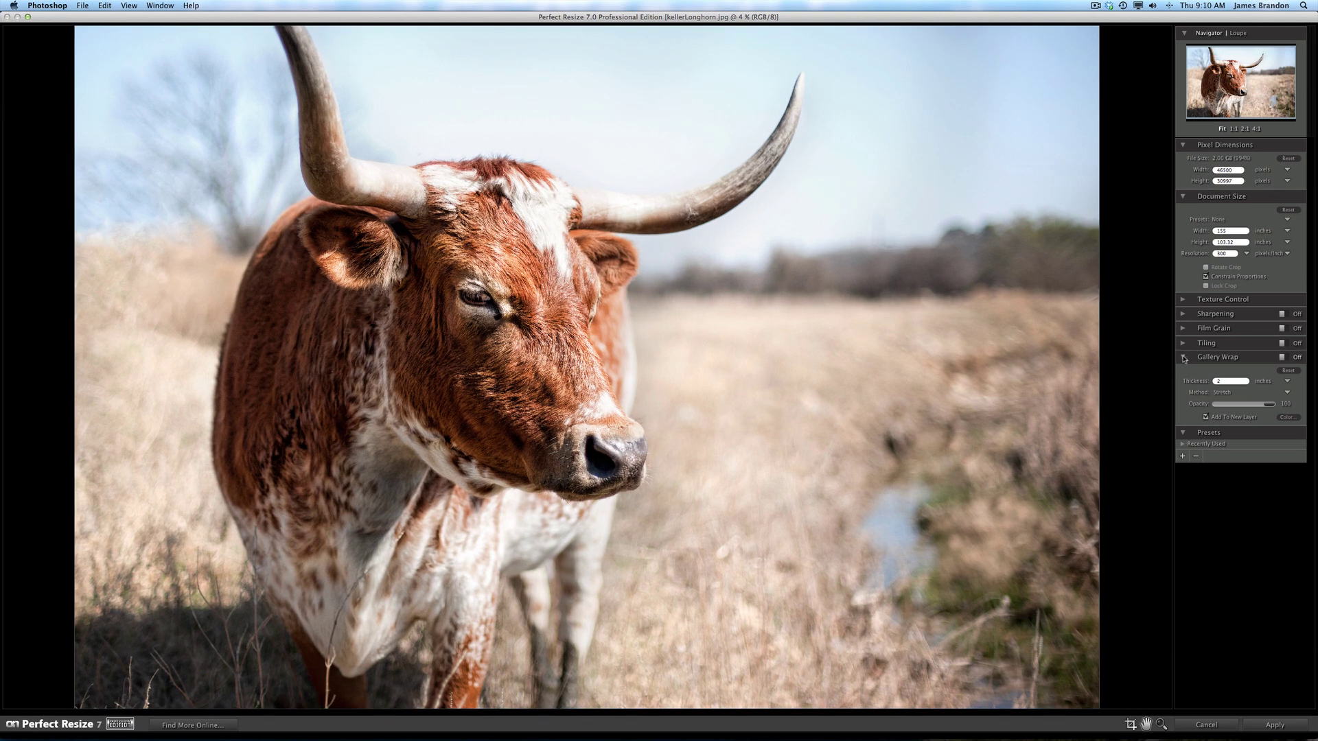
click(1183, 357)
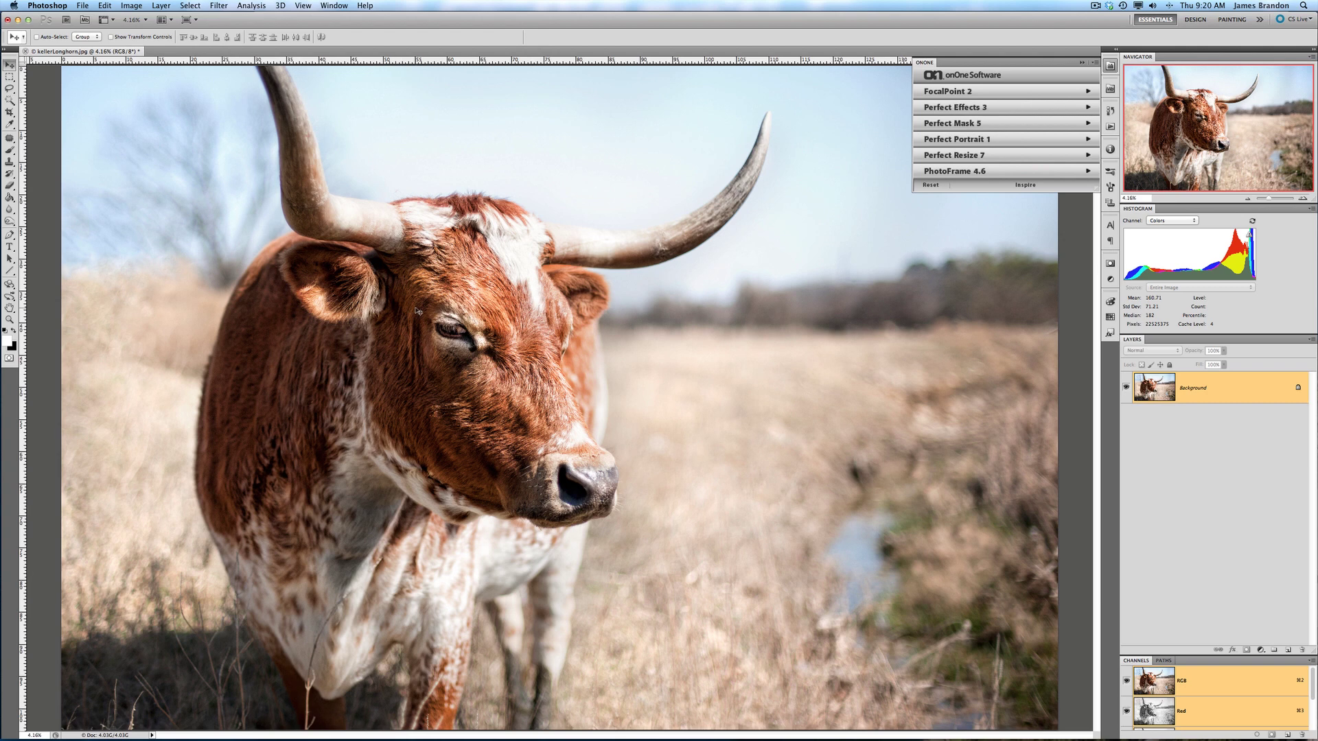
Step: Check the enlarged photo's pixel dimensions and document size in Image Size without changing them
click(1082, 62)
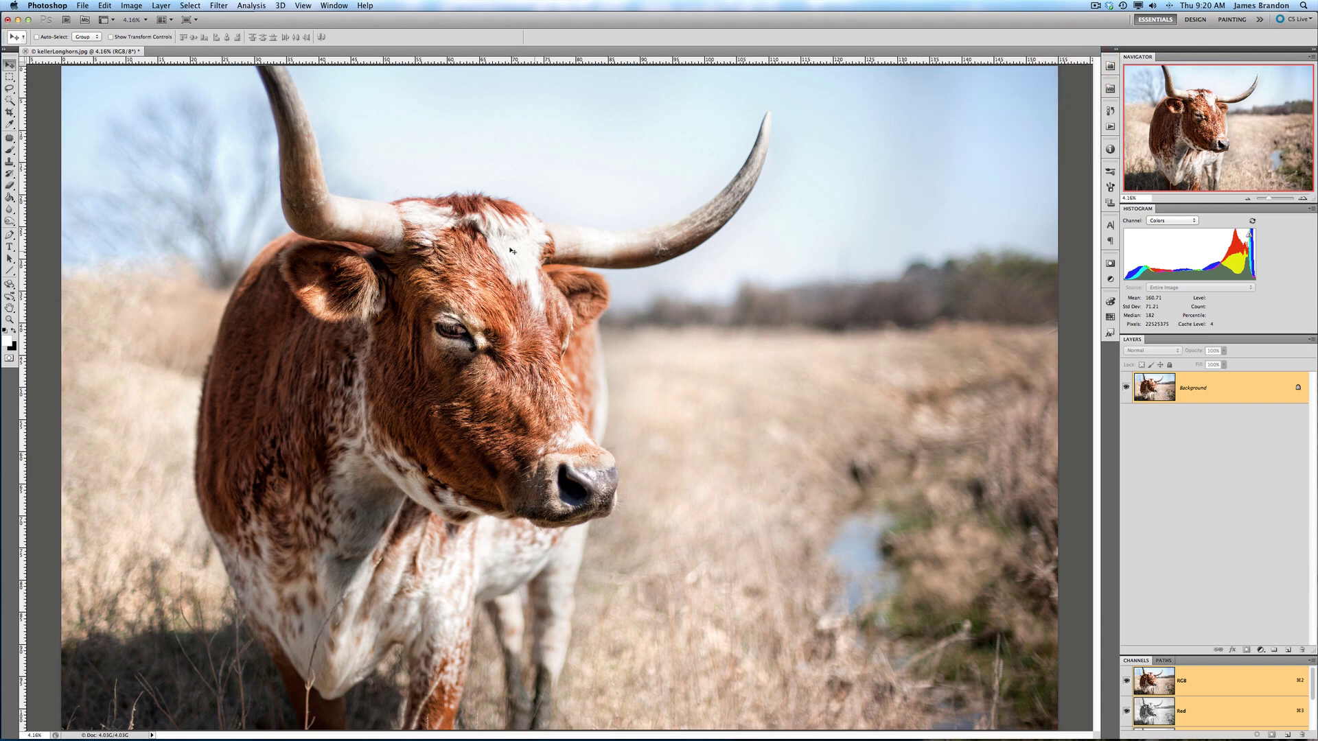
click(131, 7)
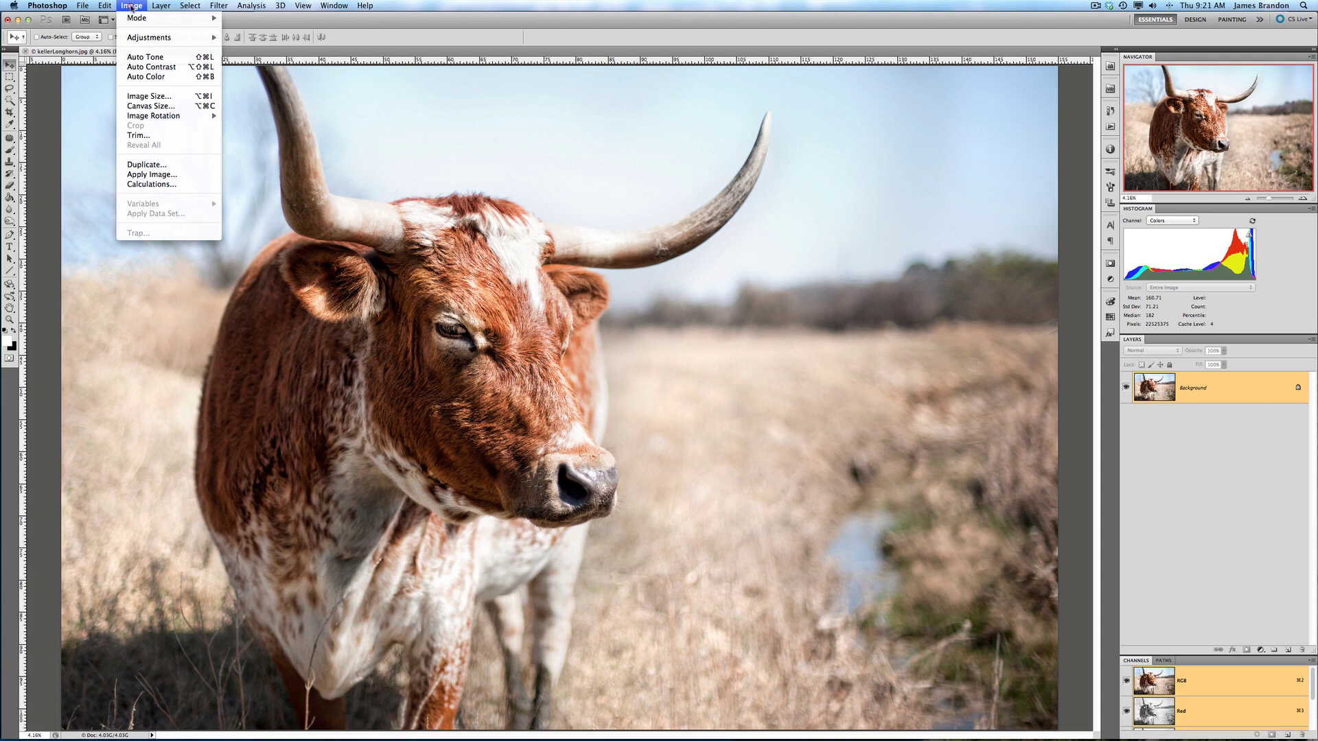
click(144, 96)
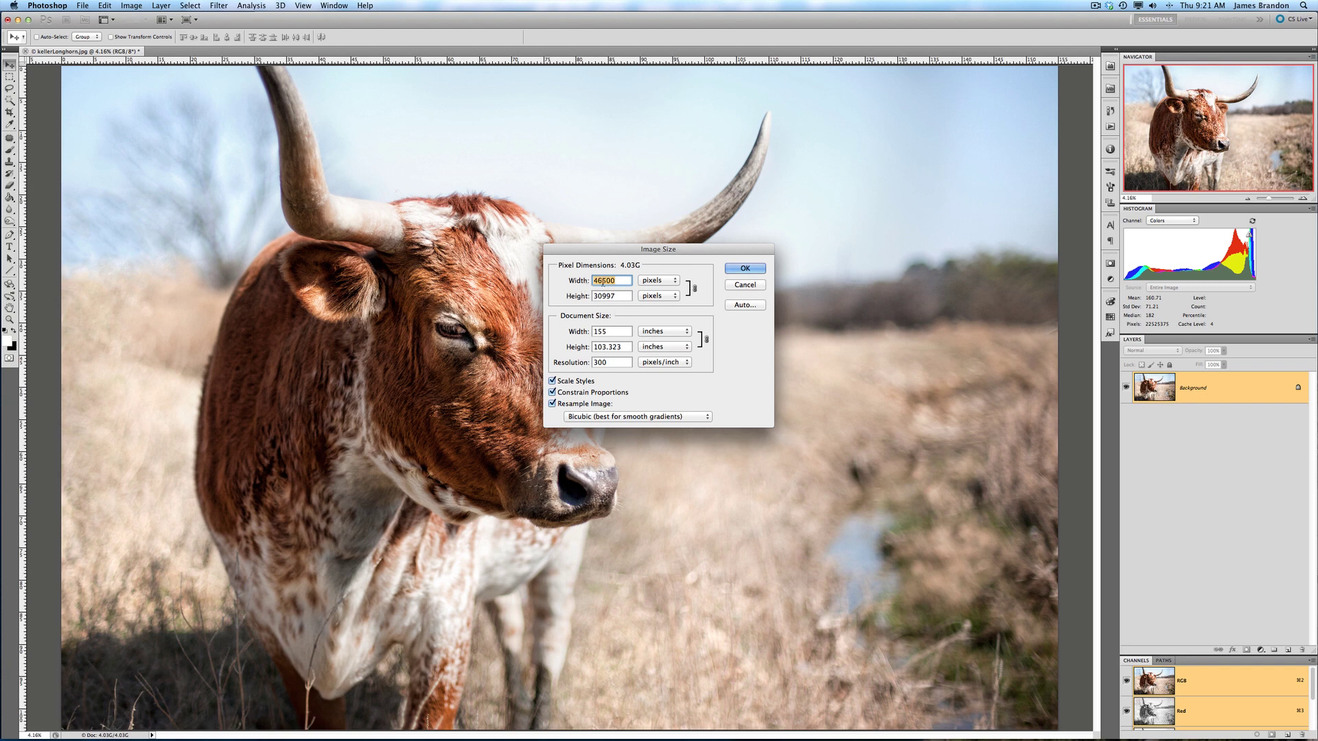
key(Return)
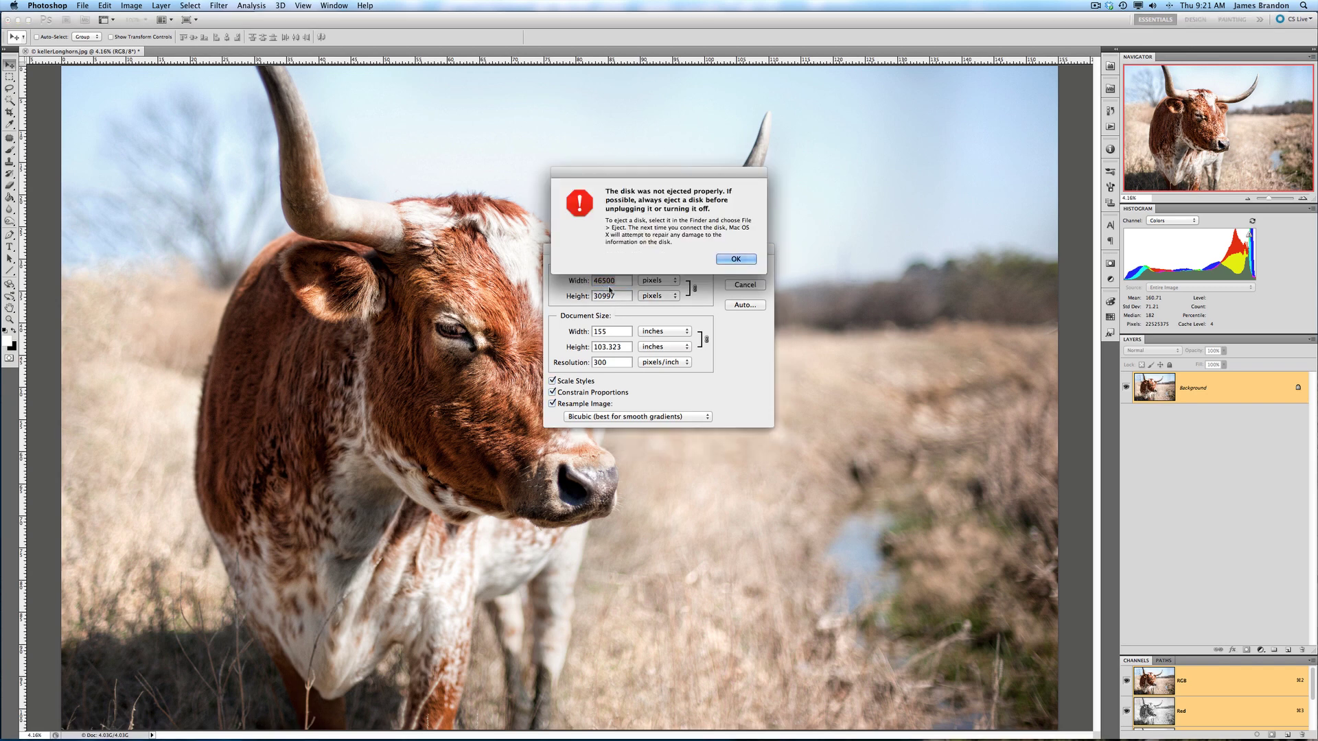
click(735, 256)
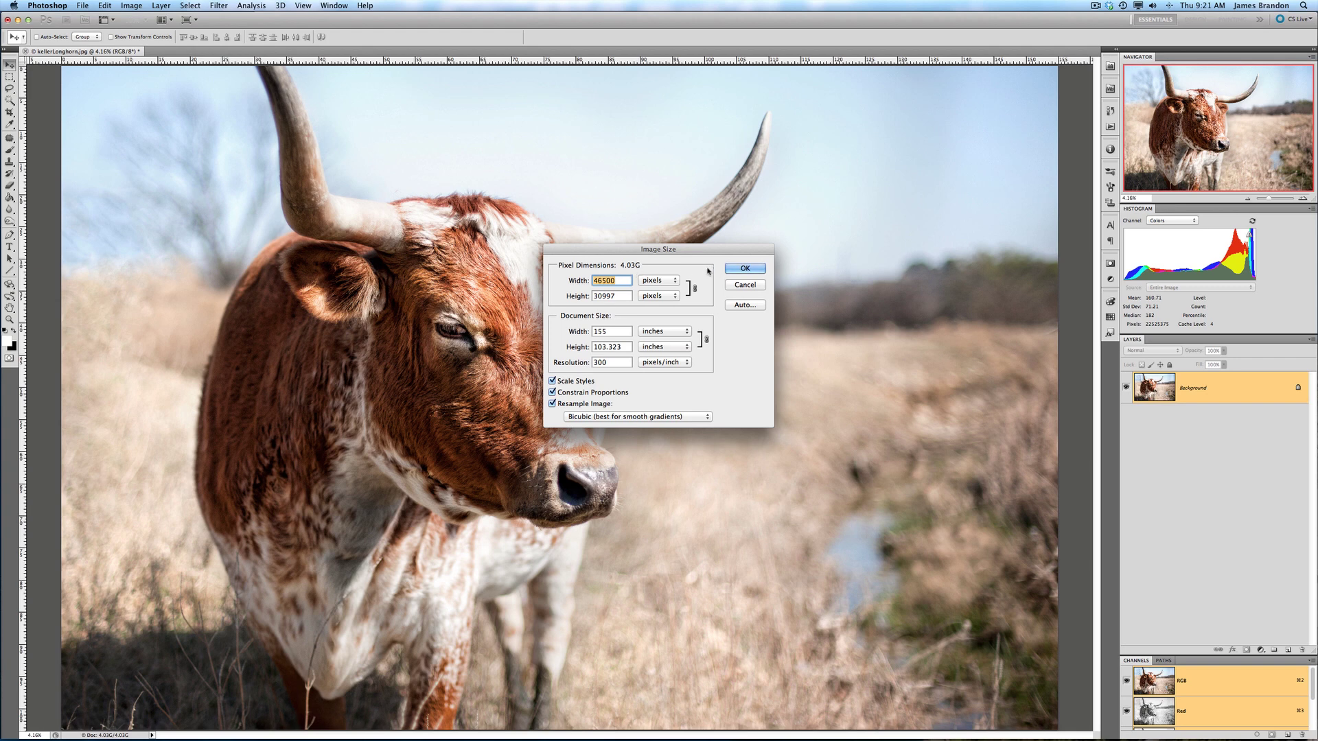
click(744, 285)
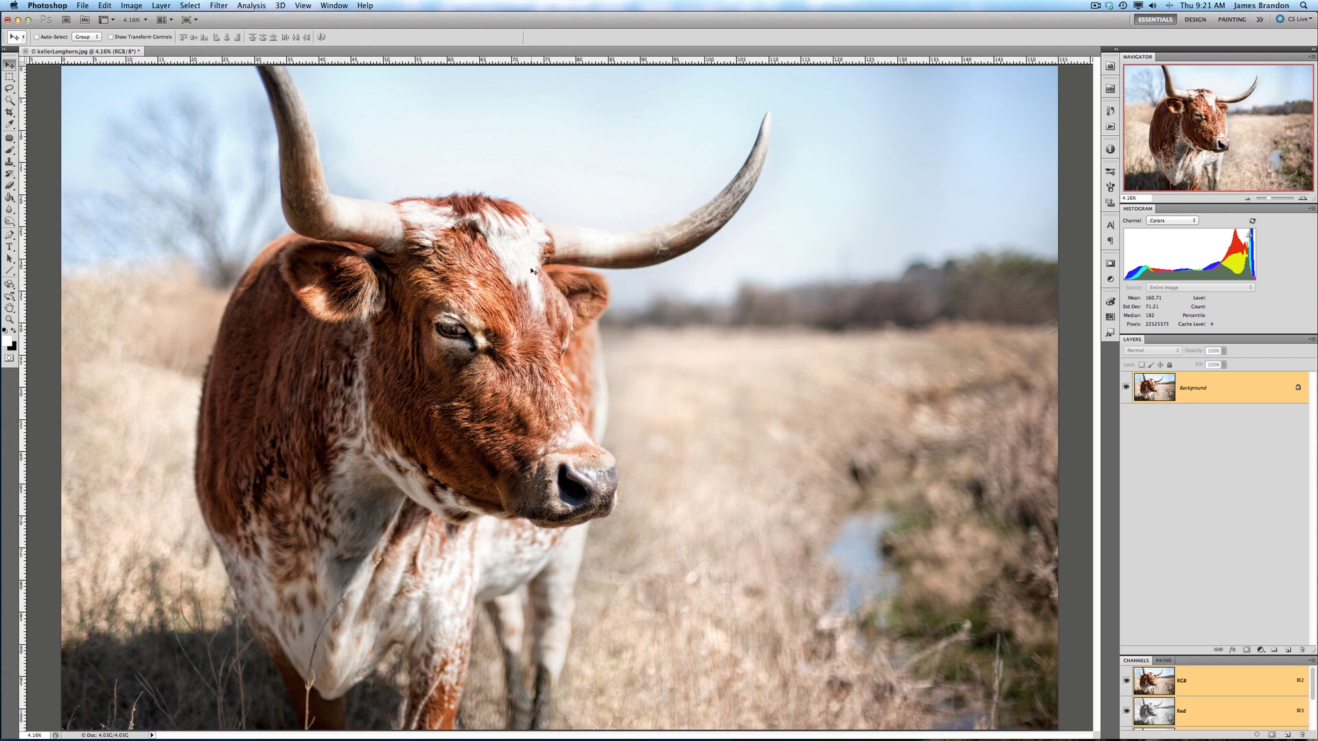
Step: Examine the fur and eye area of the longhorn's face at 12.5% magnification
key(super+equal)
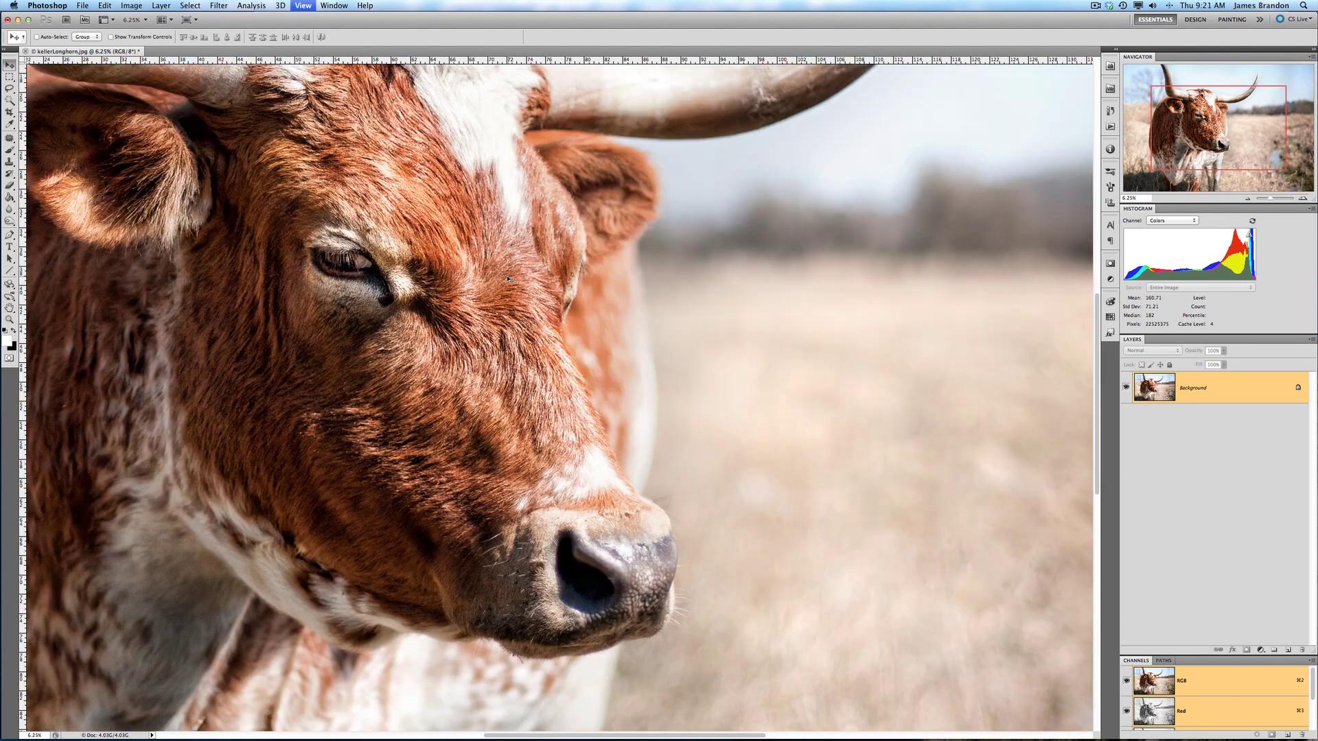
key(super+equal)
key(super+equal)
drag(287, 225, 467, 277)
drag(314, 219, 426, 265)
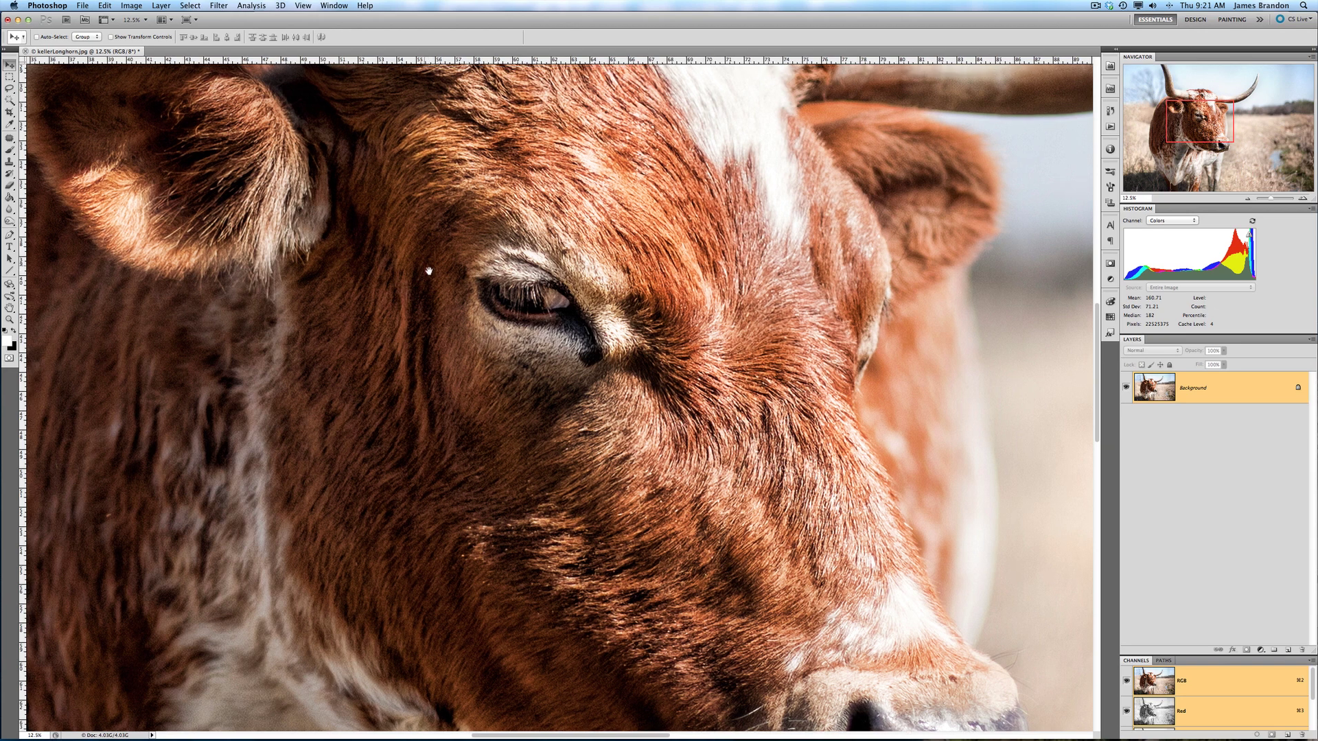
mouse_move(426, 265)
mouse_down()
mouse_move(435, 282)
mouse_move(385, 286)
mouse_move(433, 279)
mouse_move(412, 258)
mouse_move(435, 286)
mouse_move(421, 295)
mouse_move(412, 235)
mouse_move(385, 215)
mouse_up()
key(super+r)
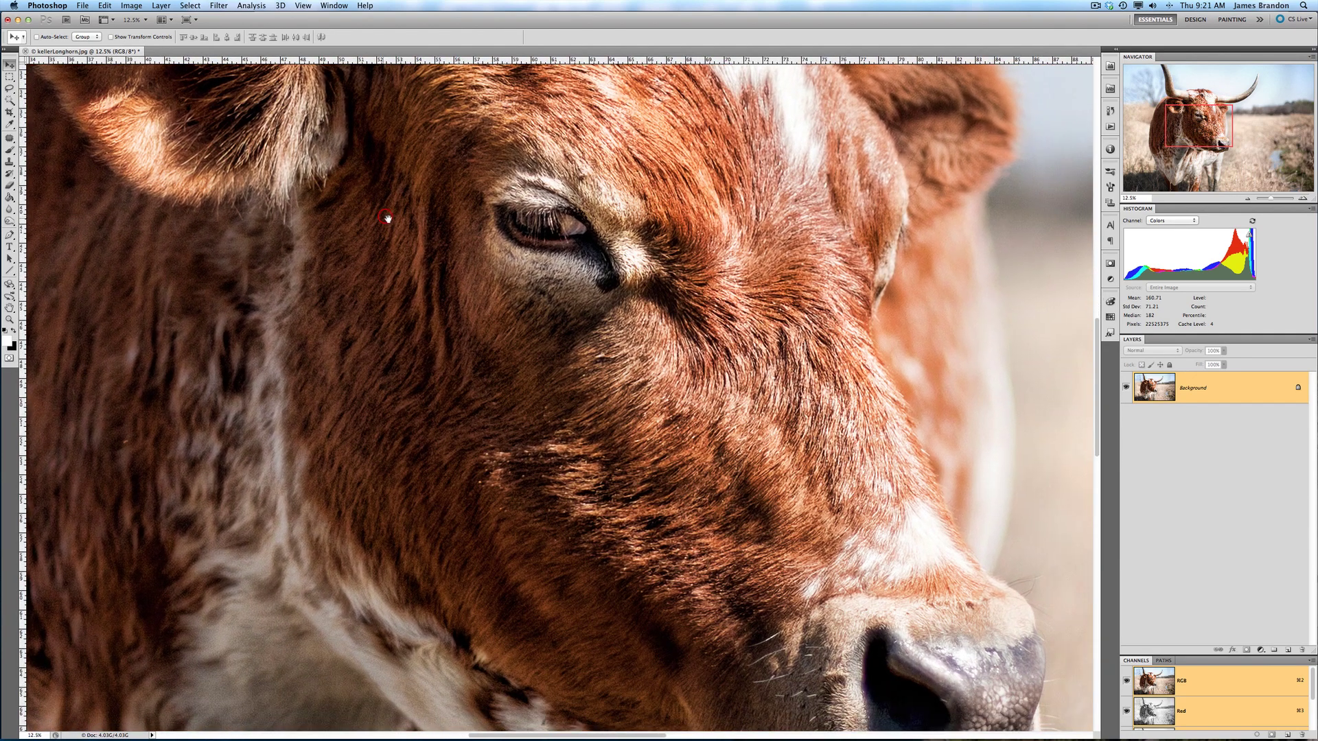
Step: Inspect the detail around the longhorn's eye at 100% magnification and return to the full-image view
key(super+equal)
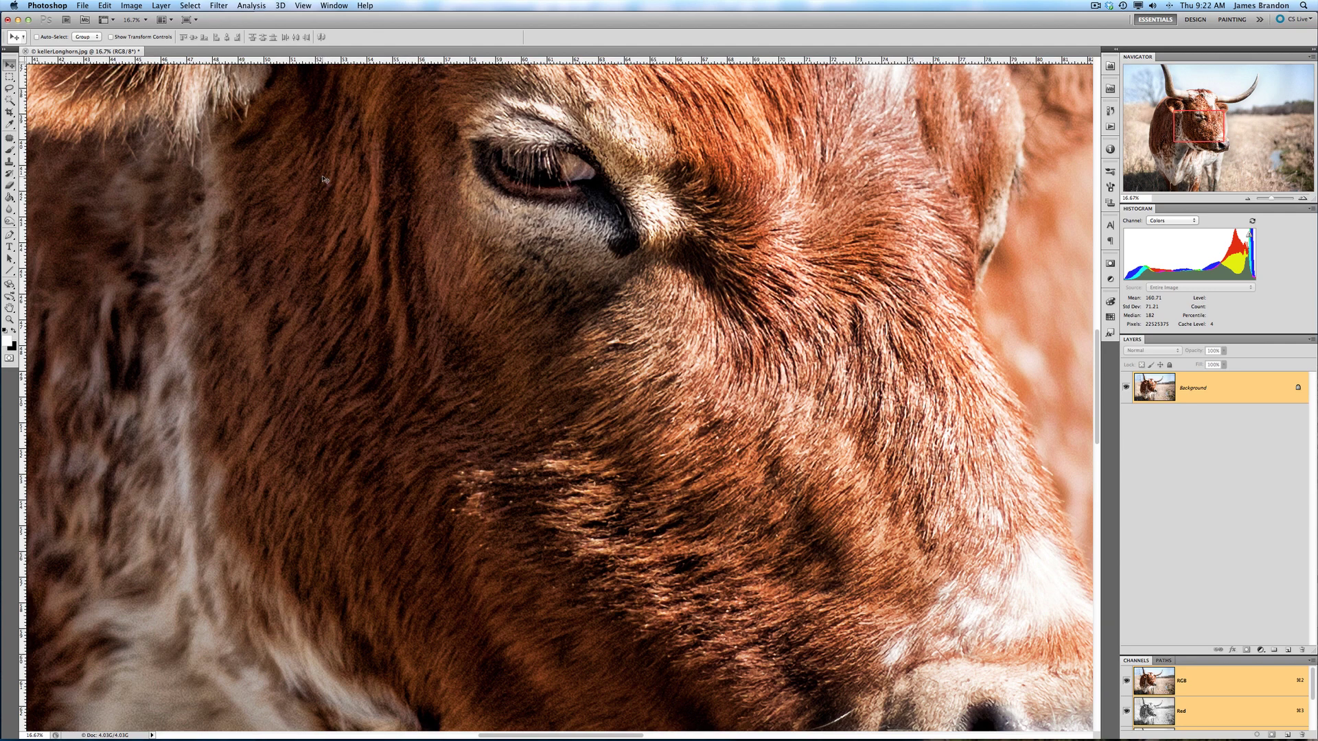
key(super+1)
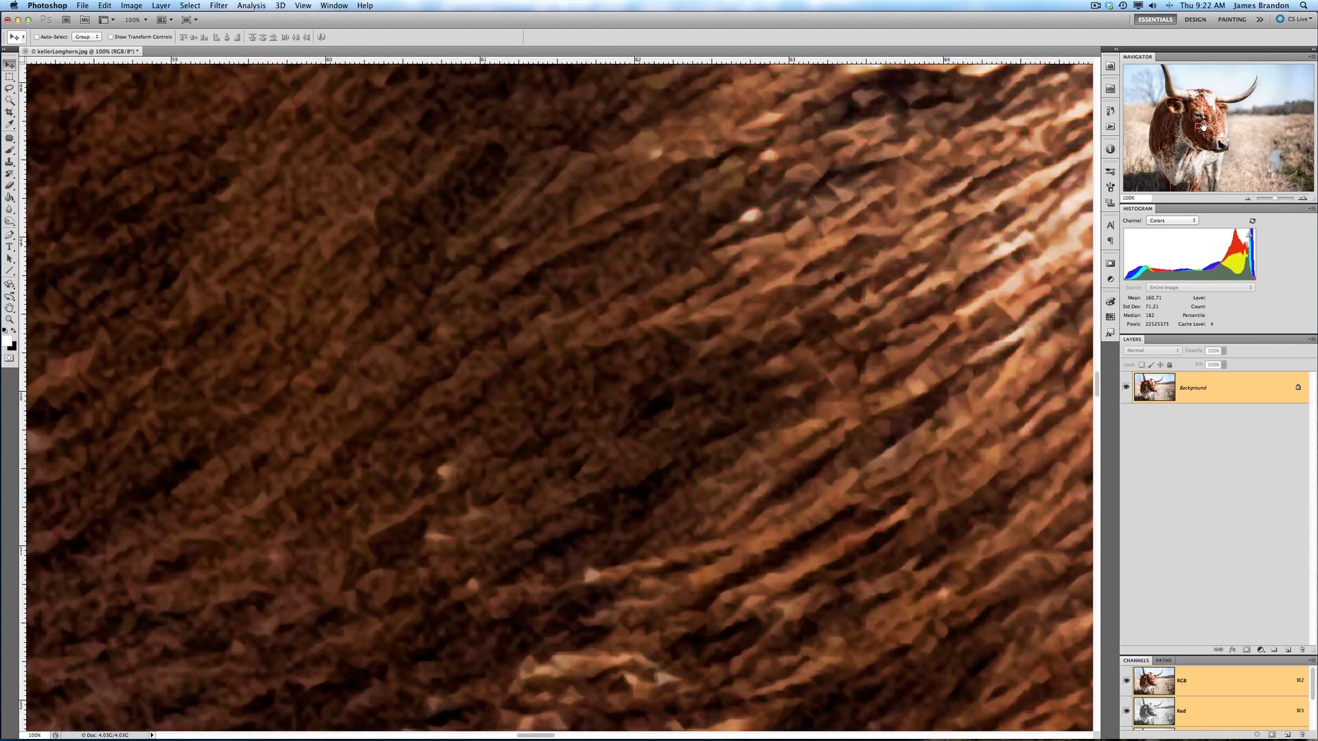
mouse_move(1197, 127)
mouse_down()
mouse_move(1199, 113)
mouse_move(1206, 123)
mouse_up()
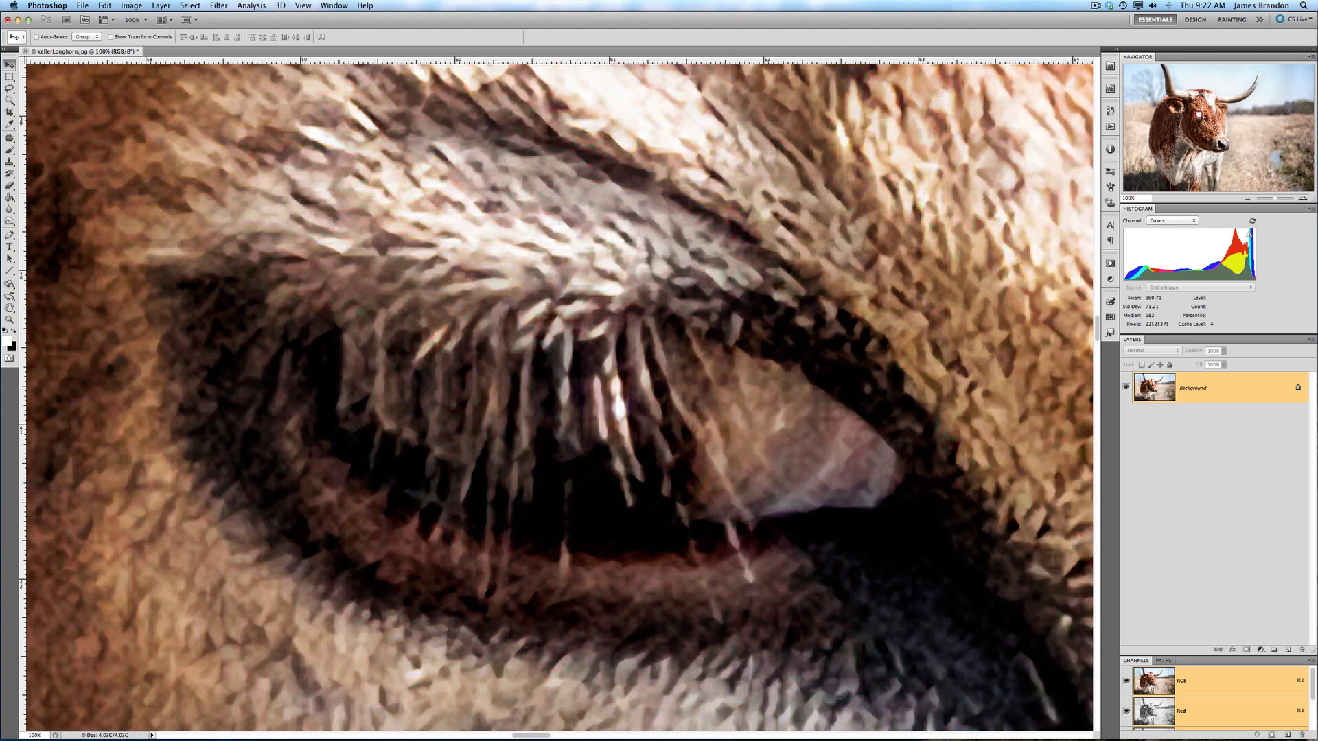
mouse_move(1206, 124)
mouse_down()
mouse_move(1181, 106)
mouse_move(1199, 119)
mouse_move(1214, 111)
mouse_up()
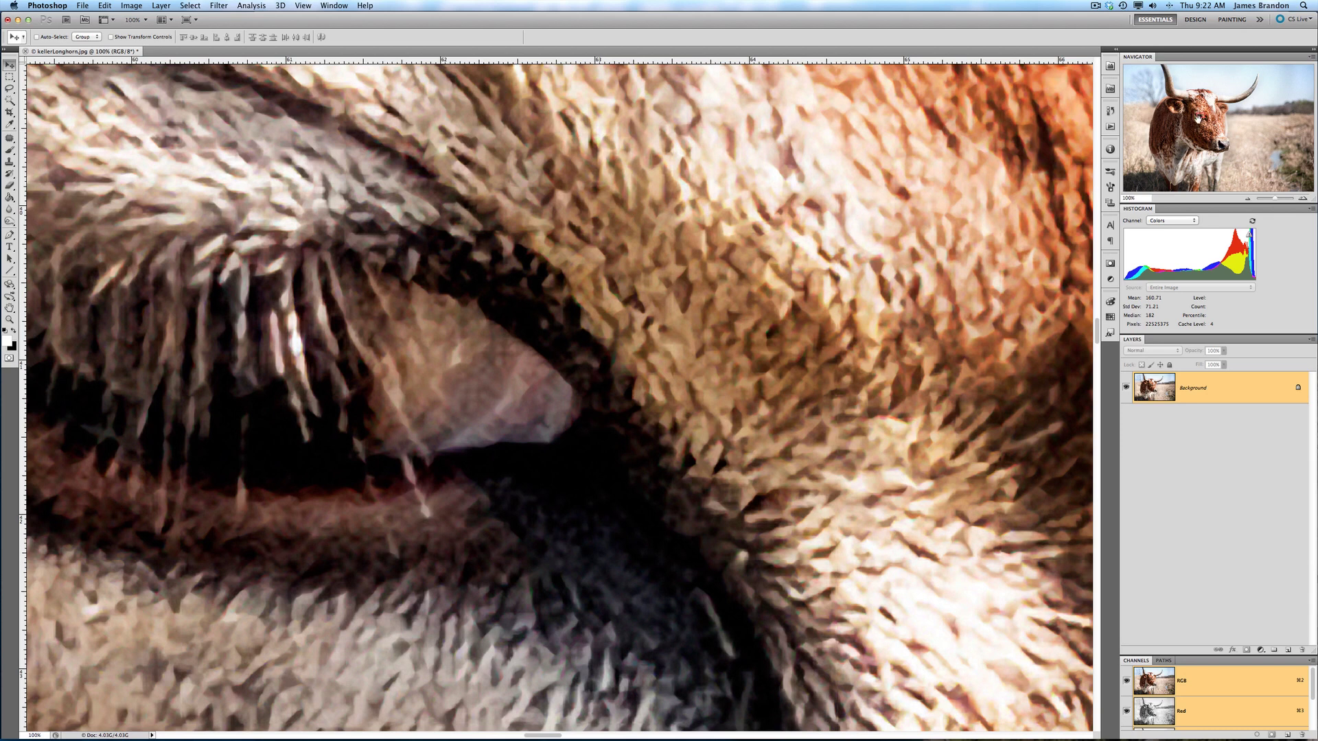
drag(1201, 113, 1195, 118)
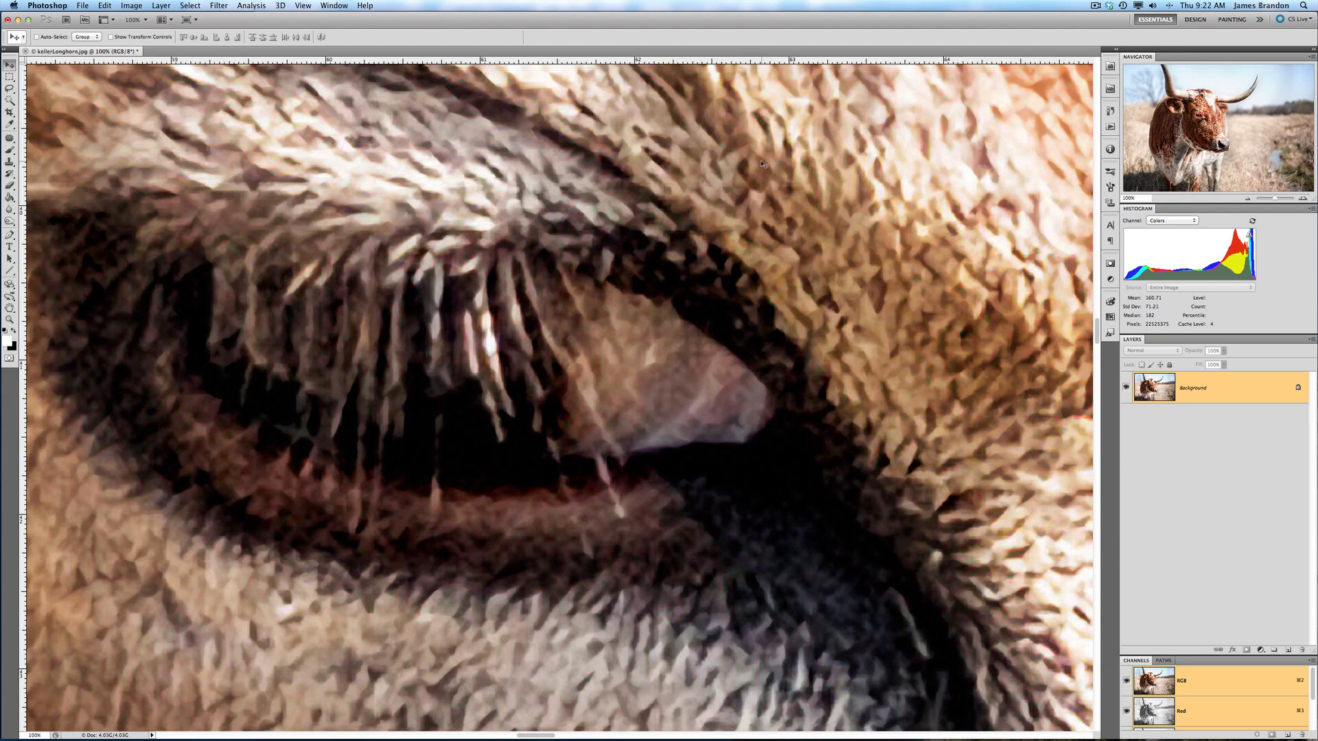
key(super+0)
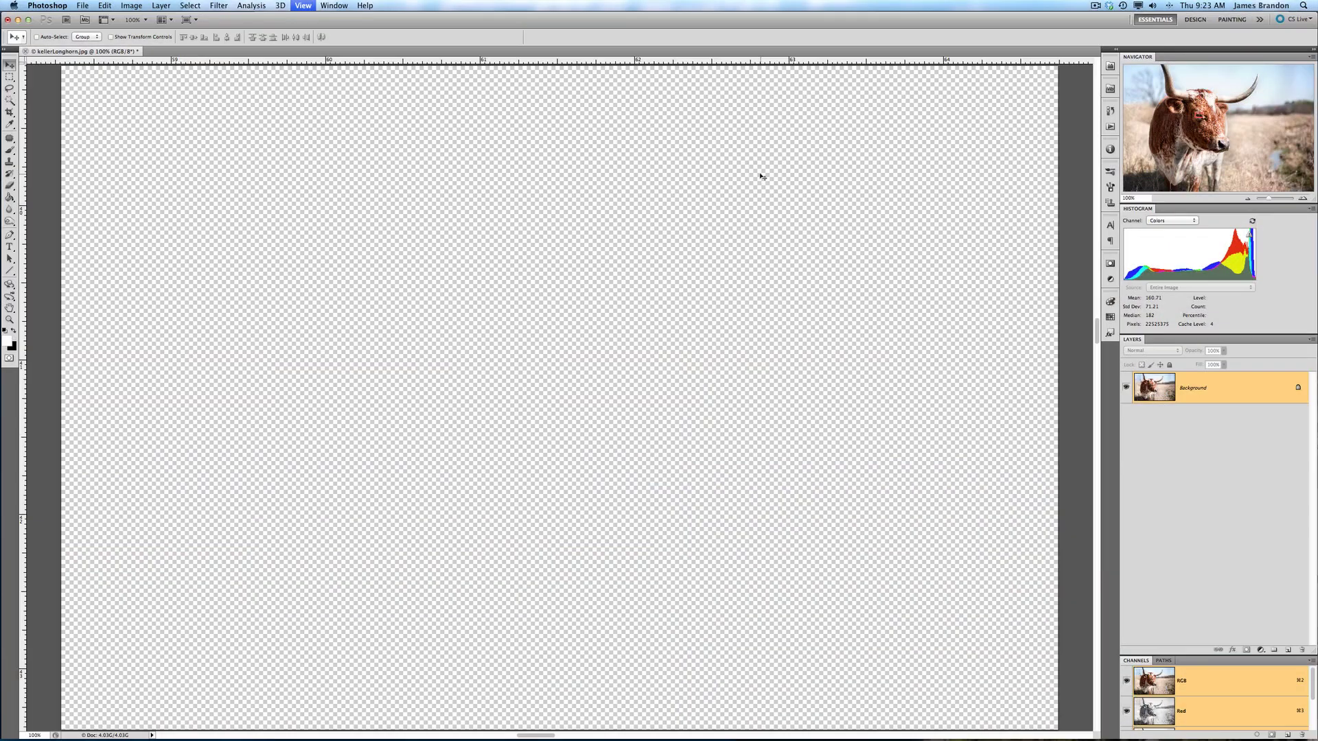